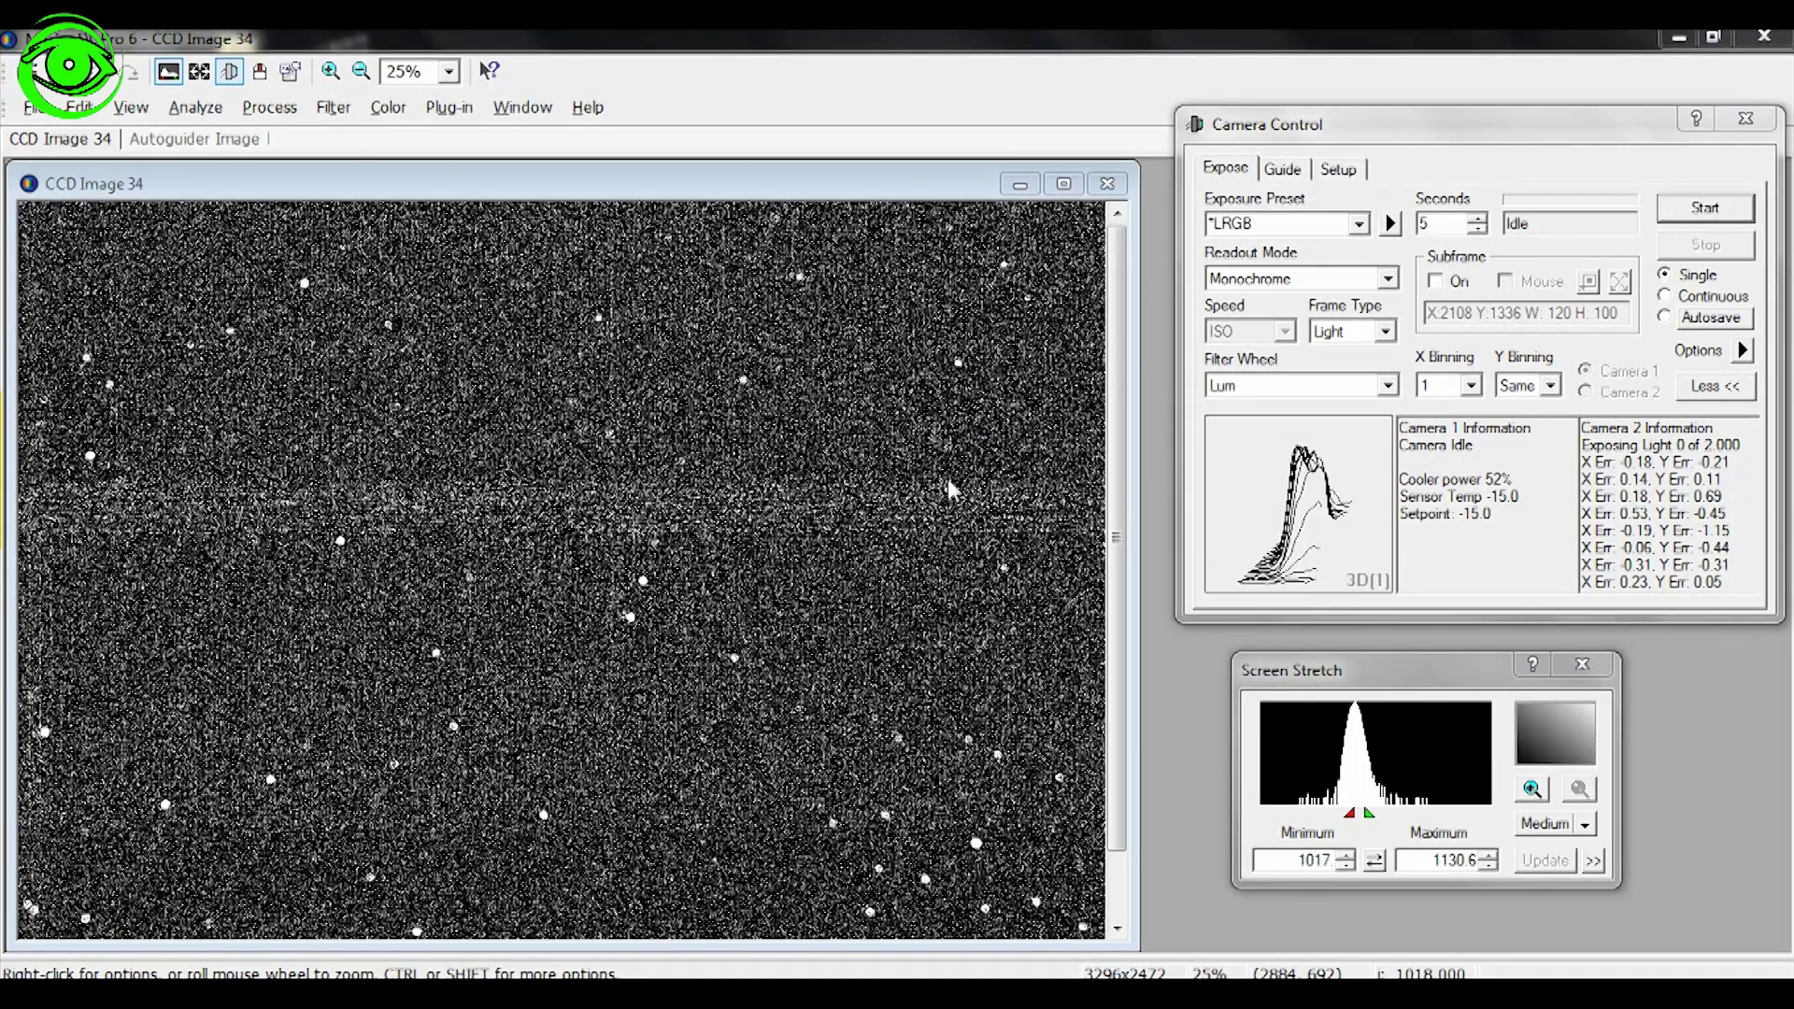
click(577, 191)
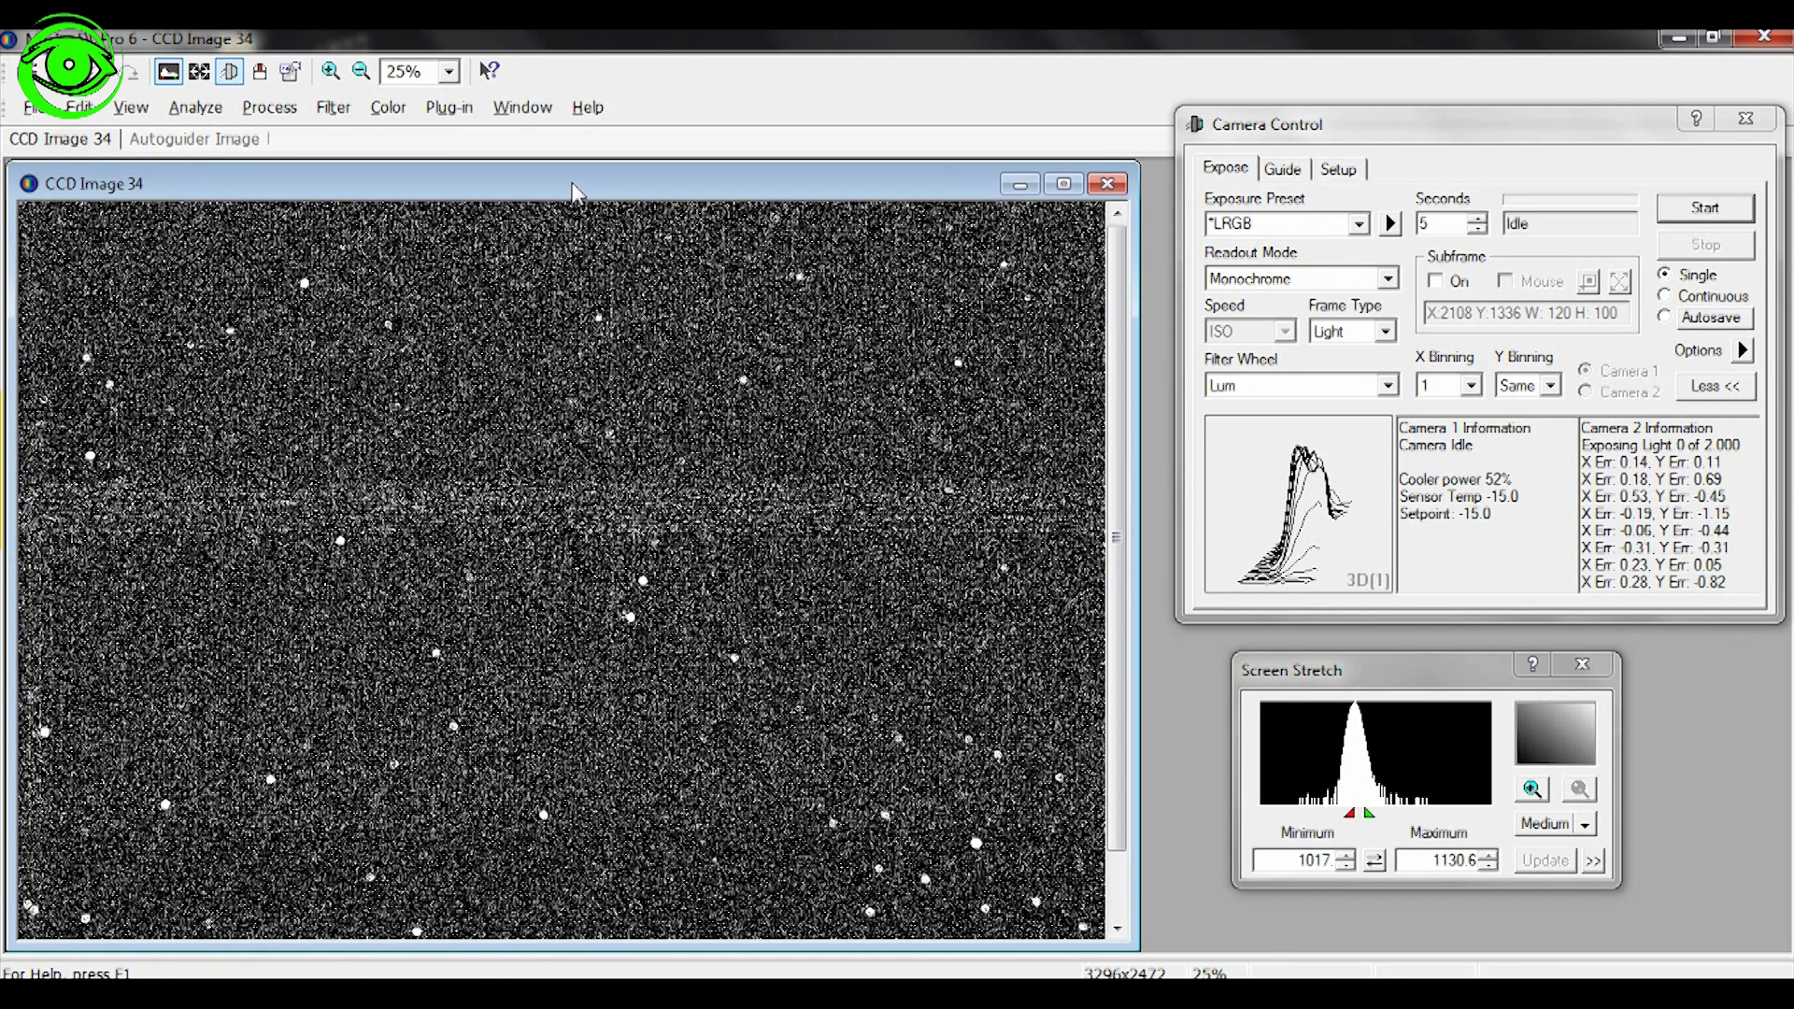
scroll(577, 192, down, 1)
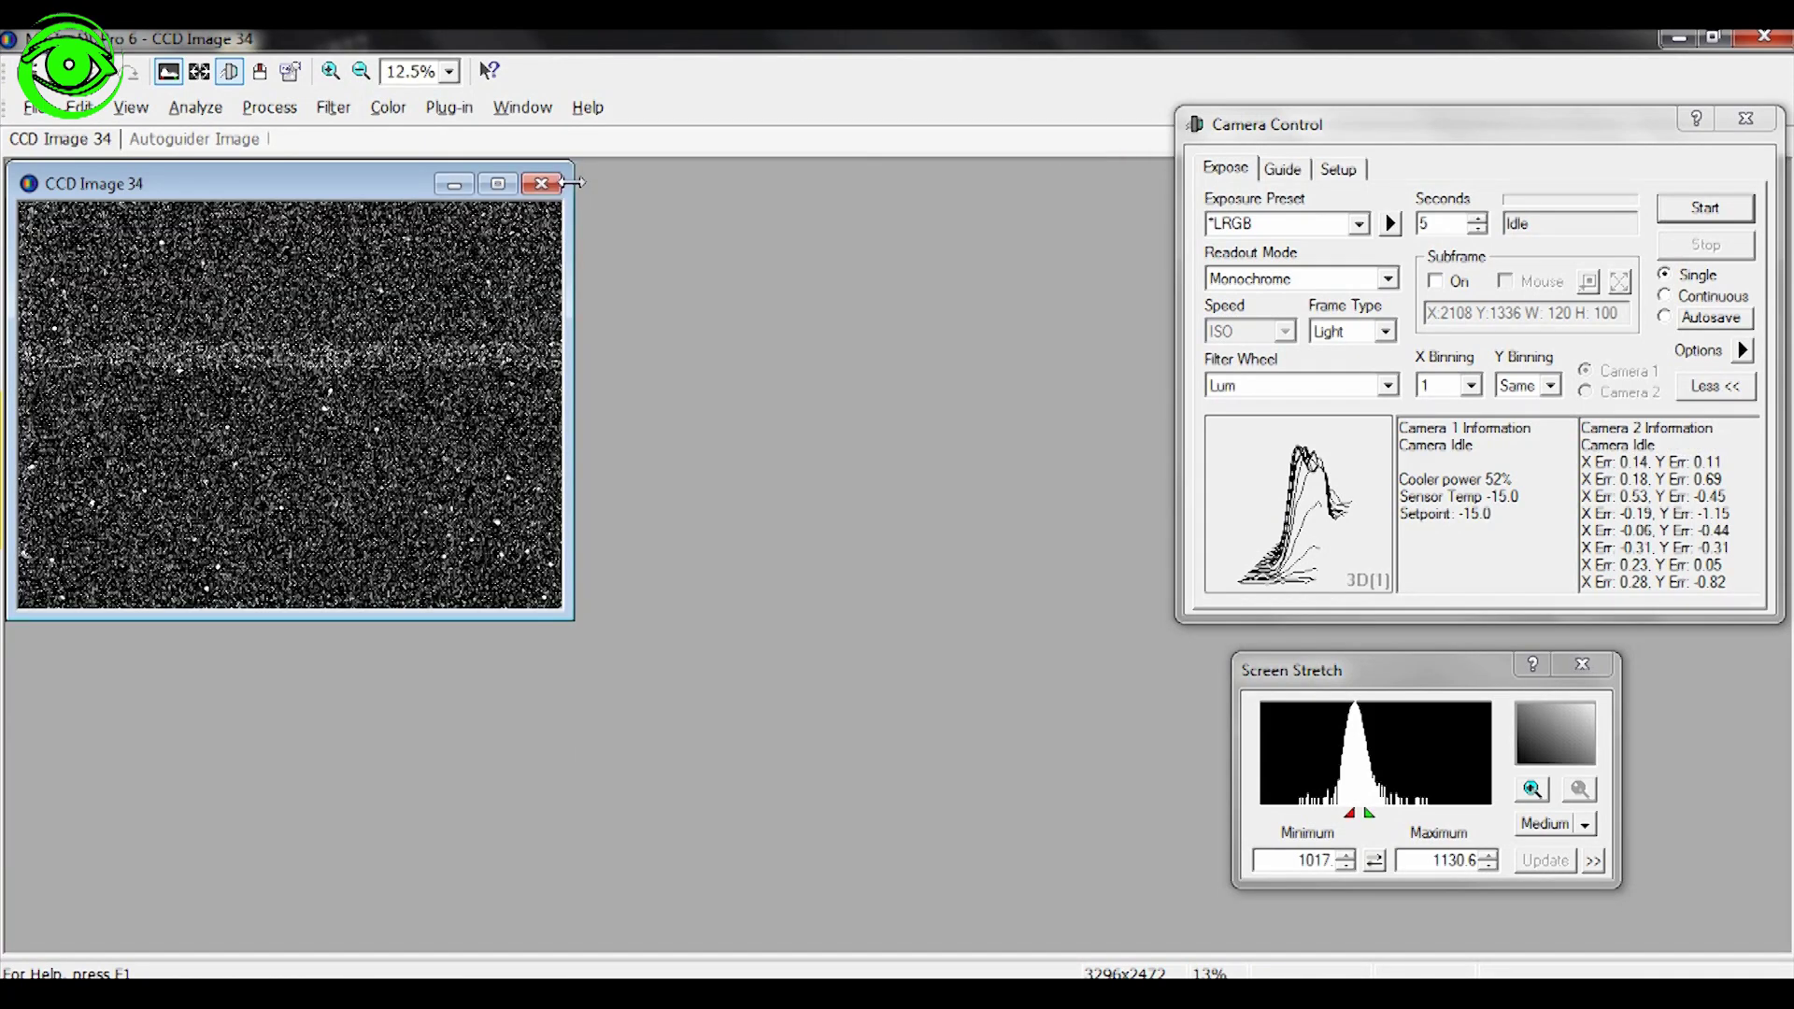
scroll(572, 182, up, 2)
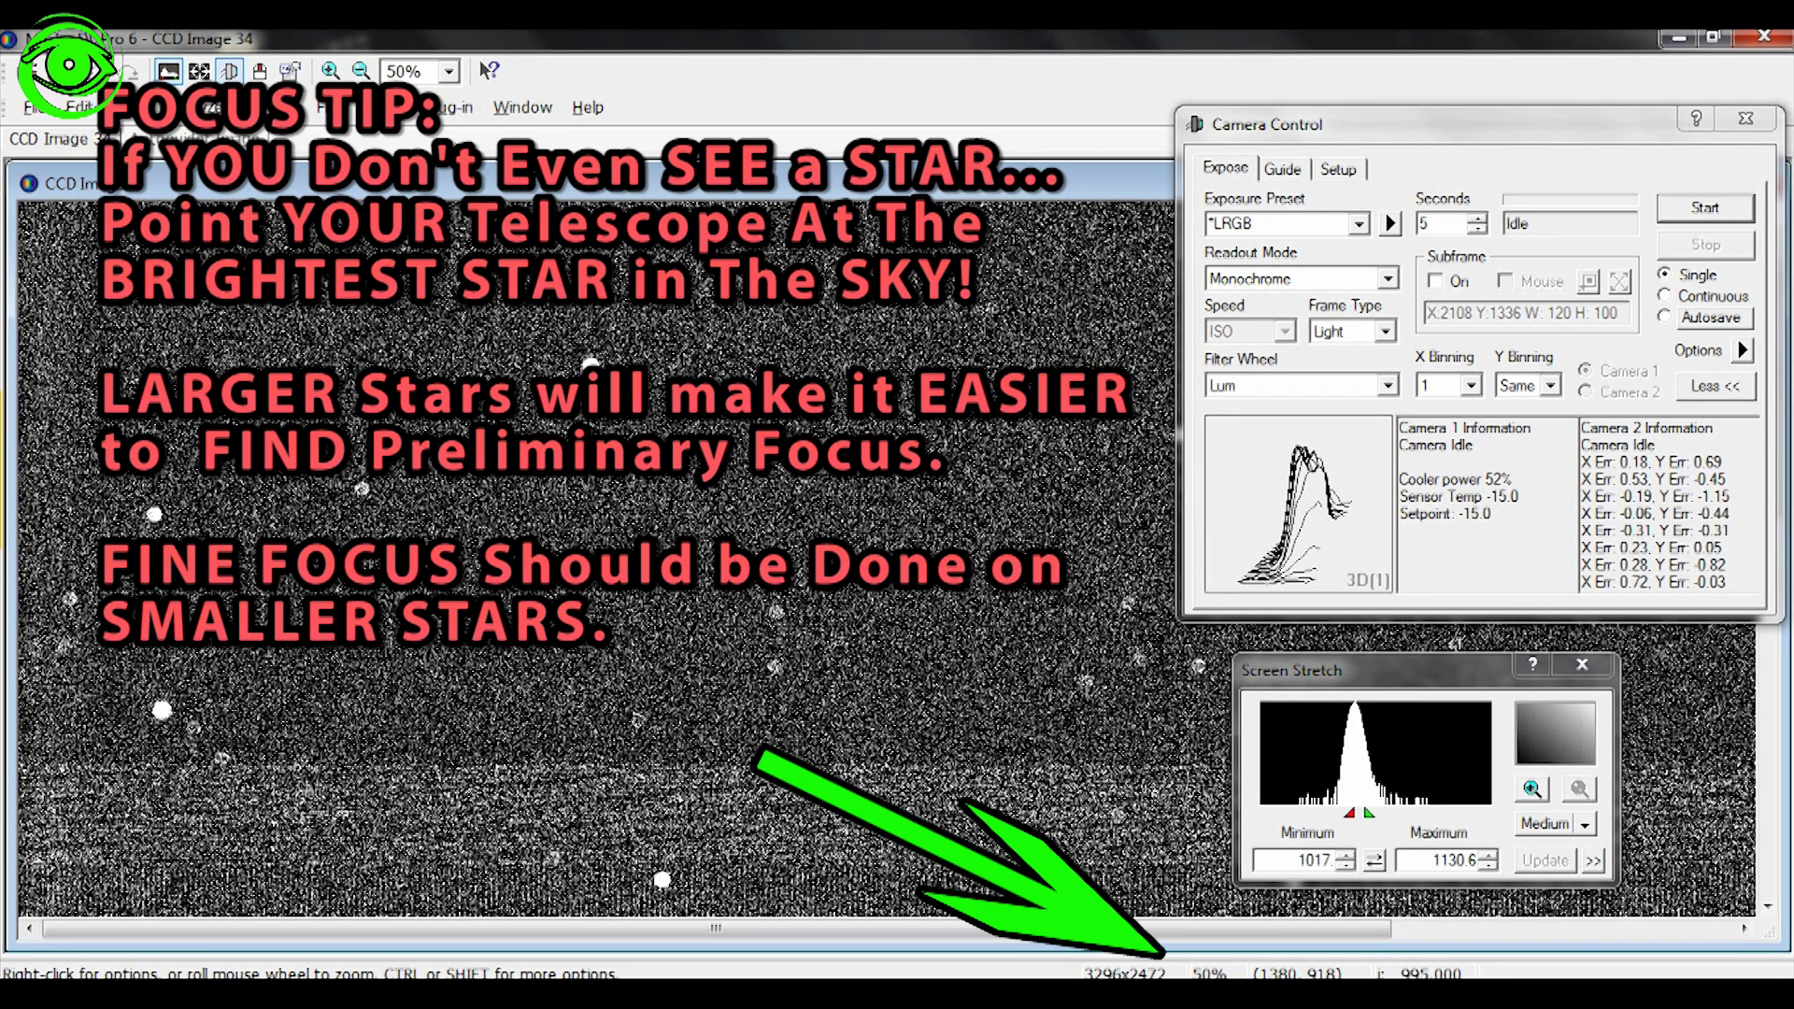
scroll(878, 658, up, 1)
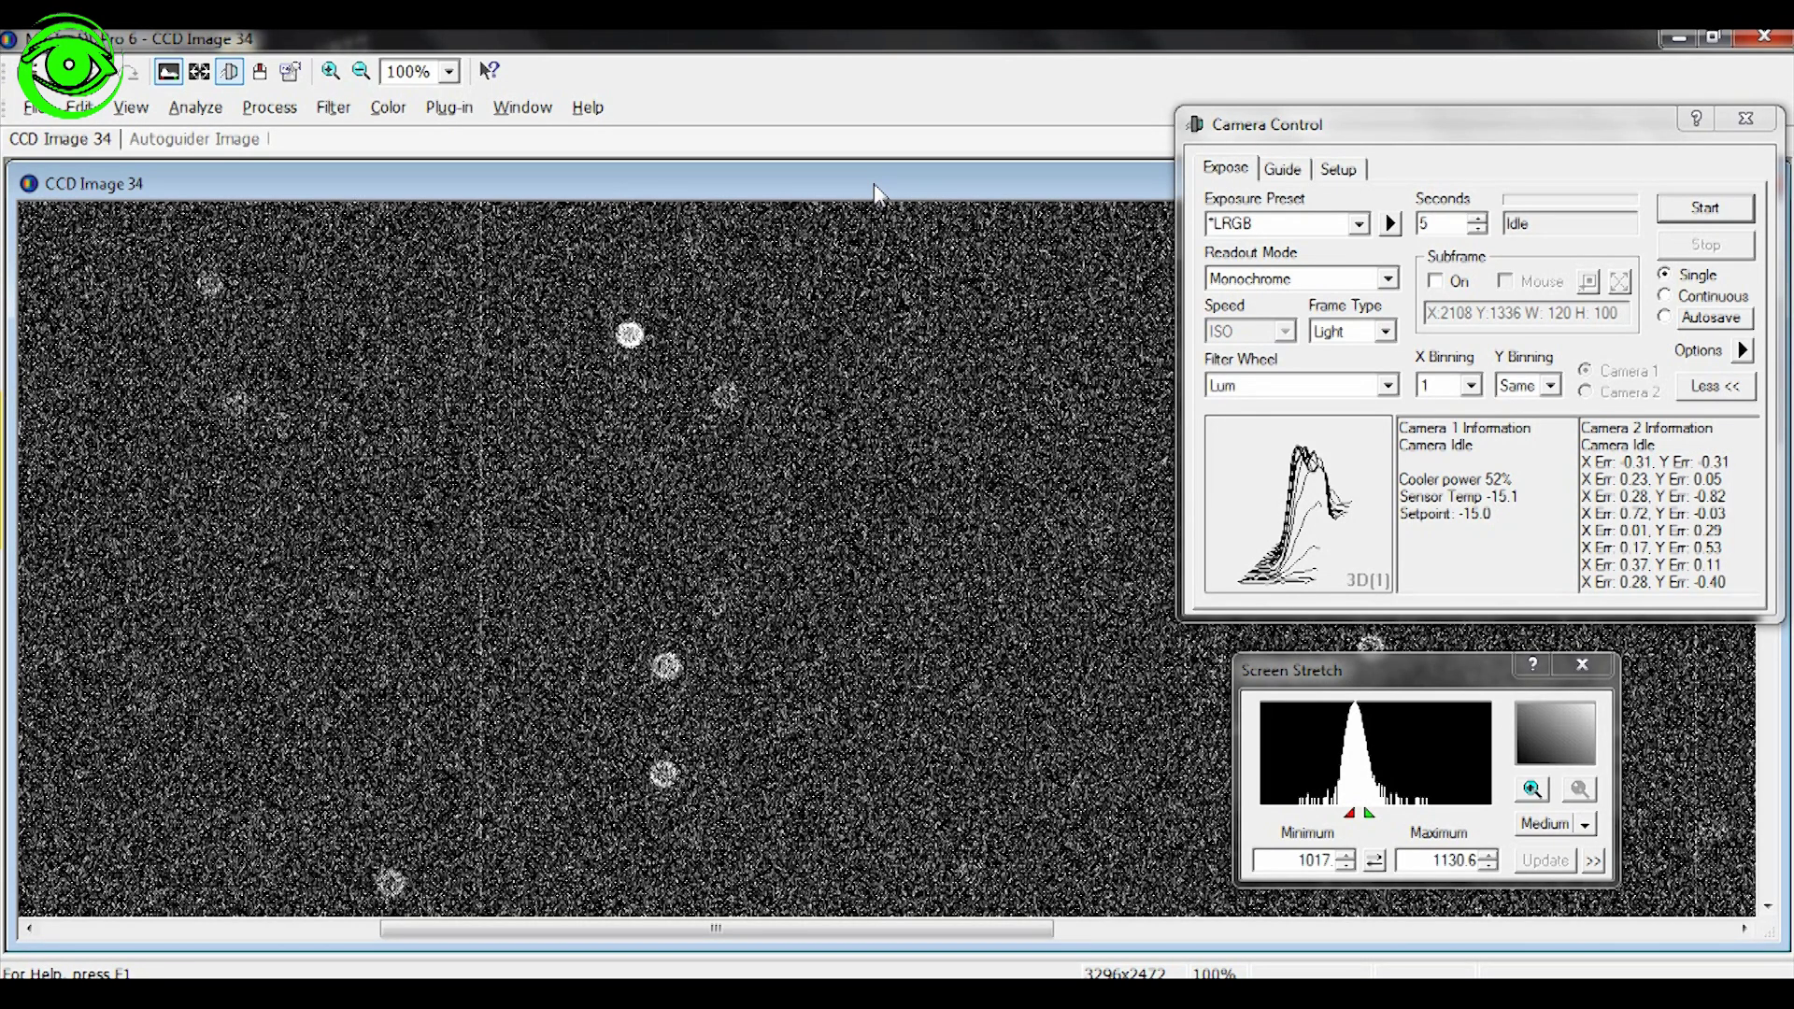
key(minus)
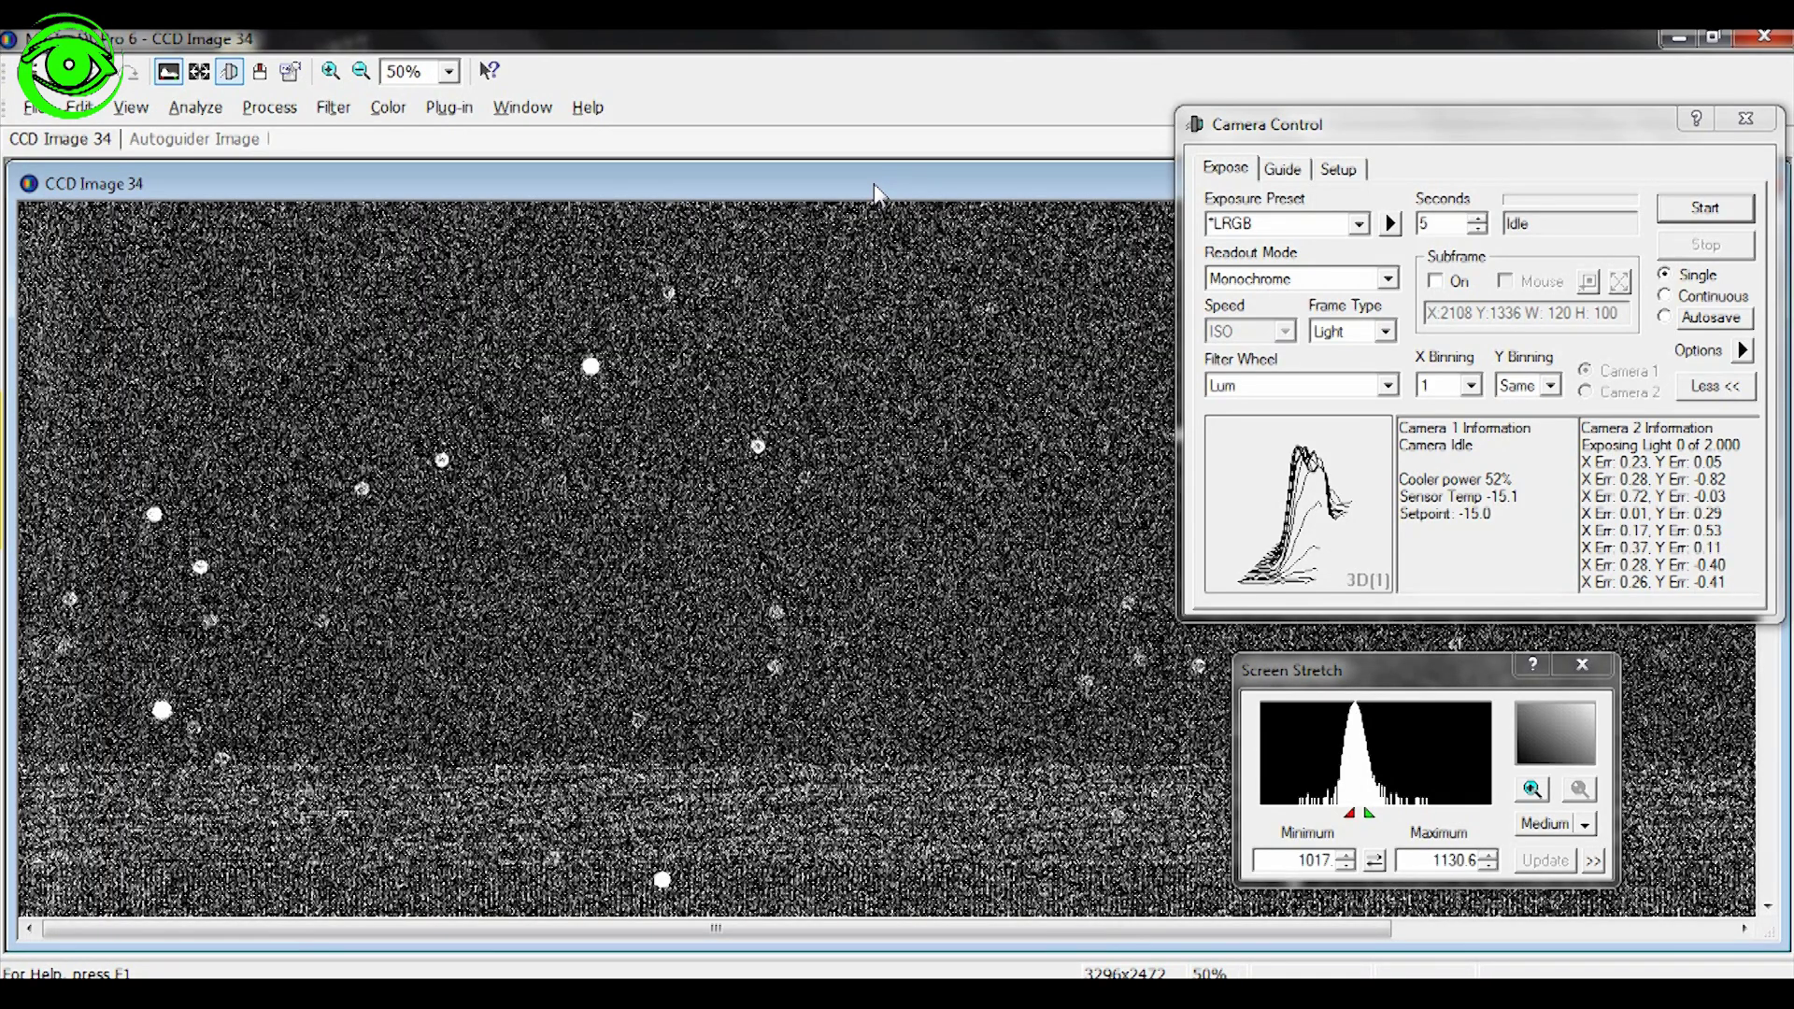
key(minus)
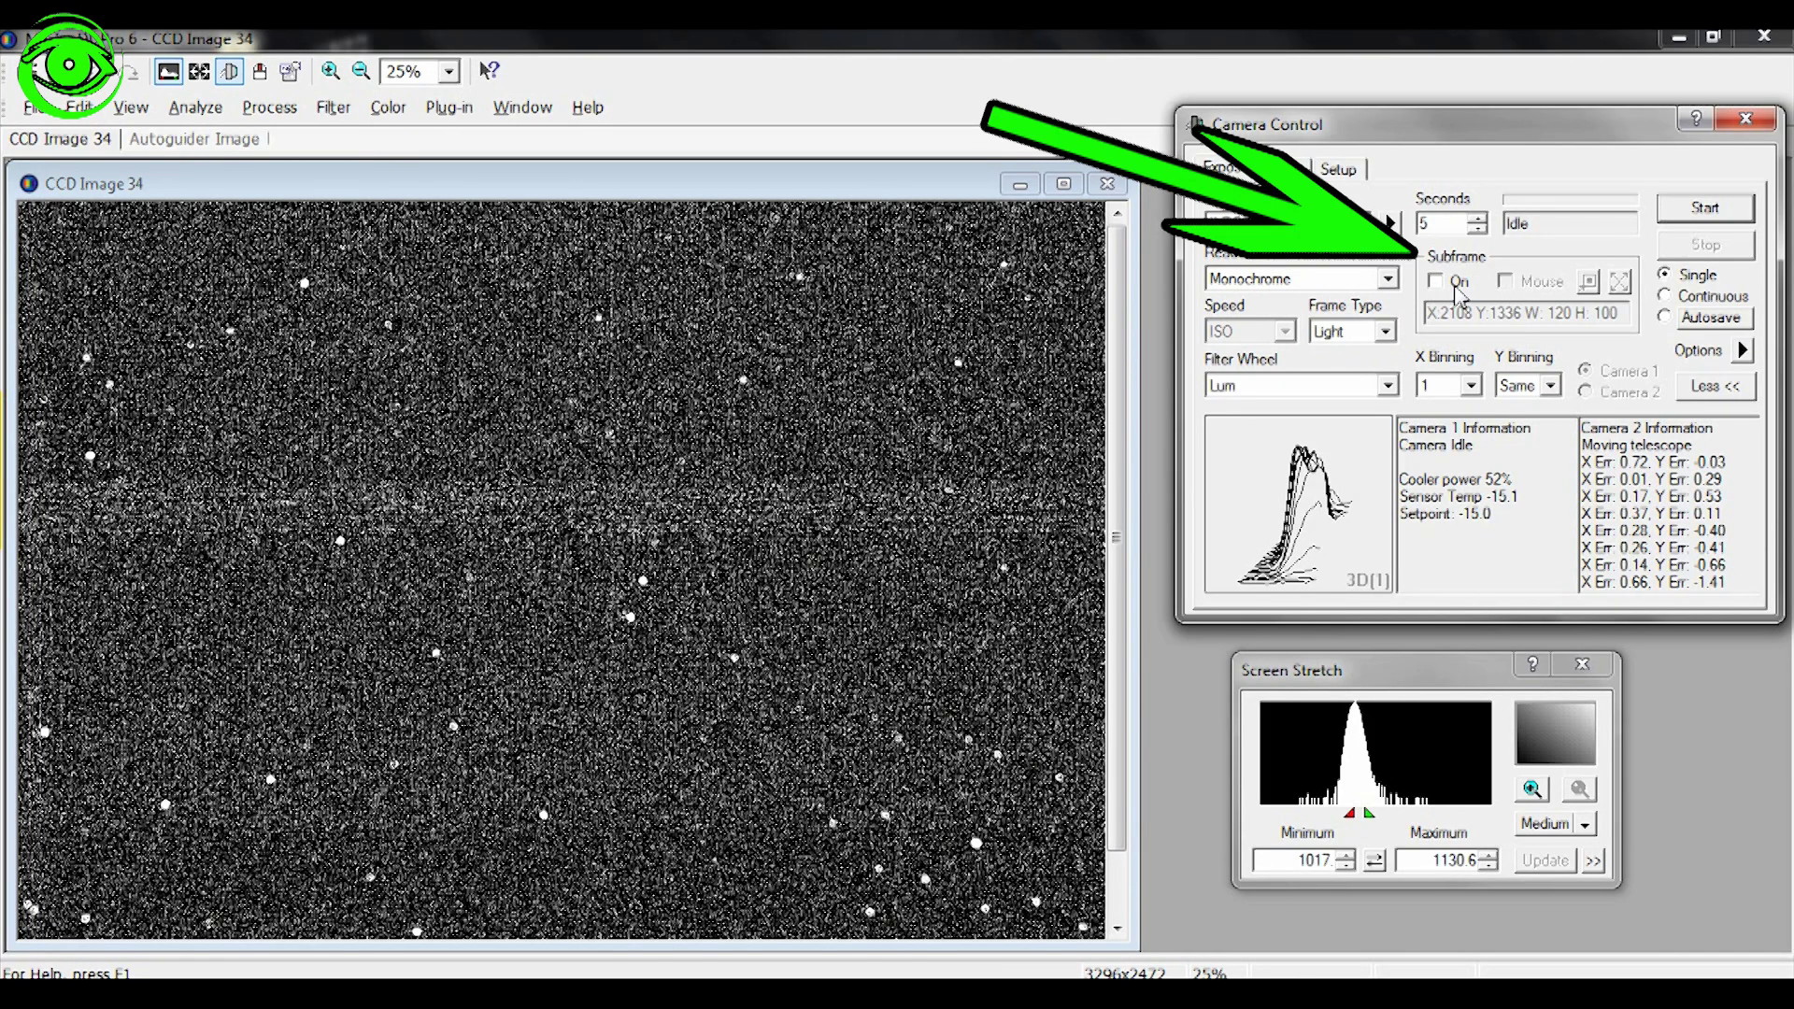
Enable mouse-drawn subframing, box a star, and expose the 168×144 subframe CCD Image 35
click(1444, 288)
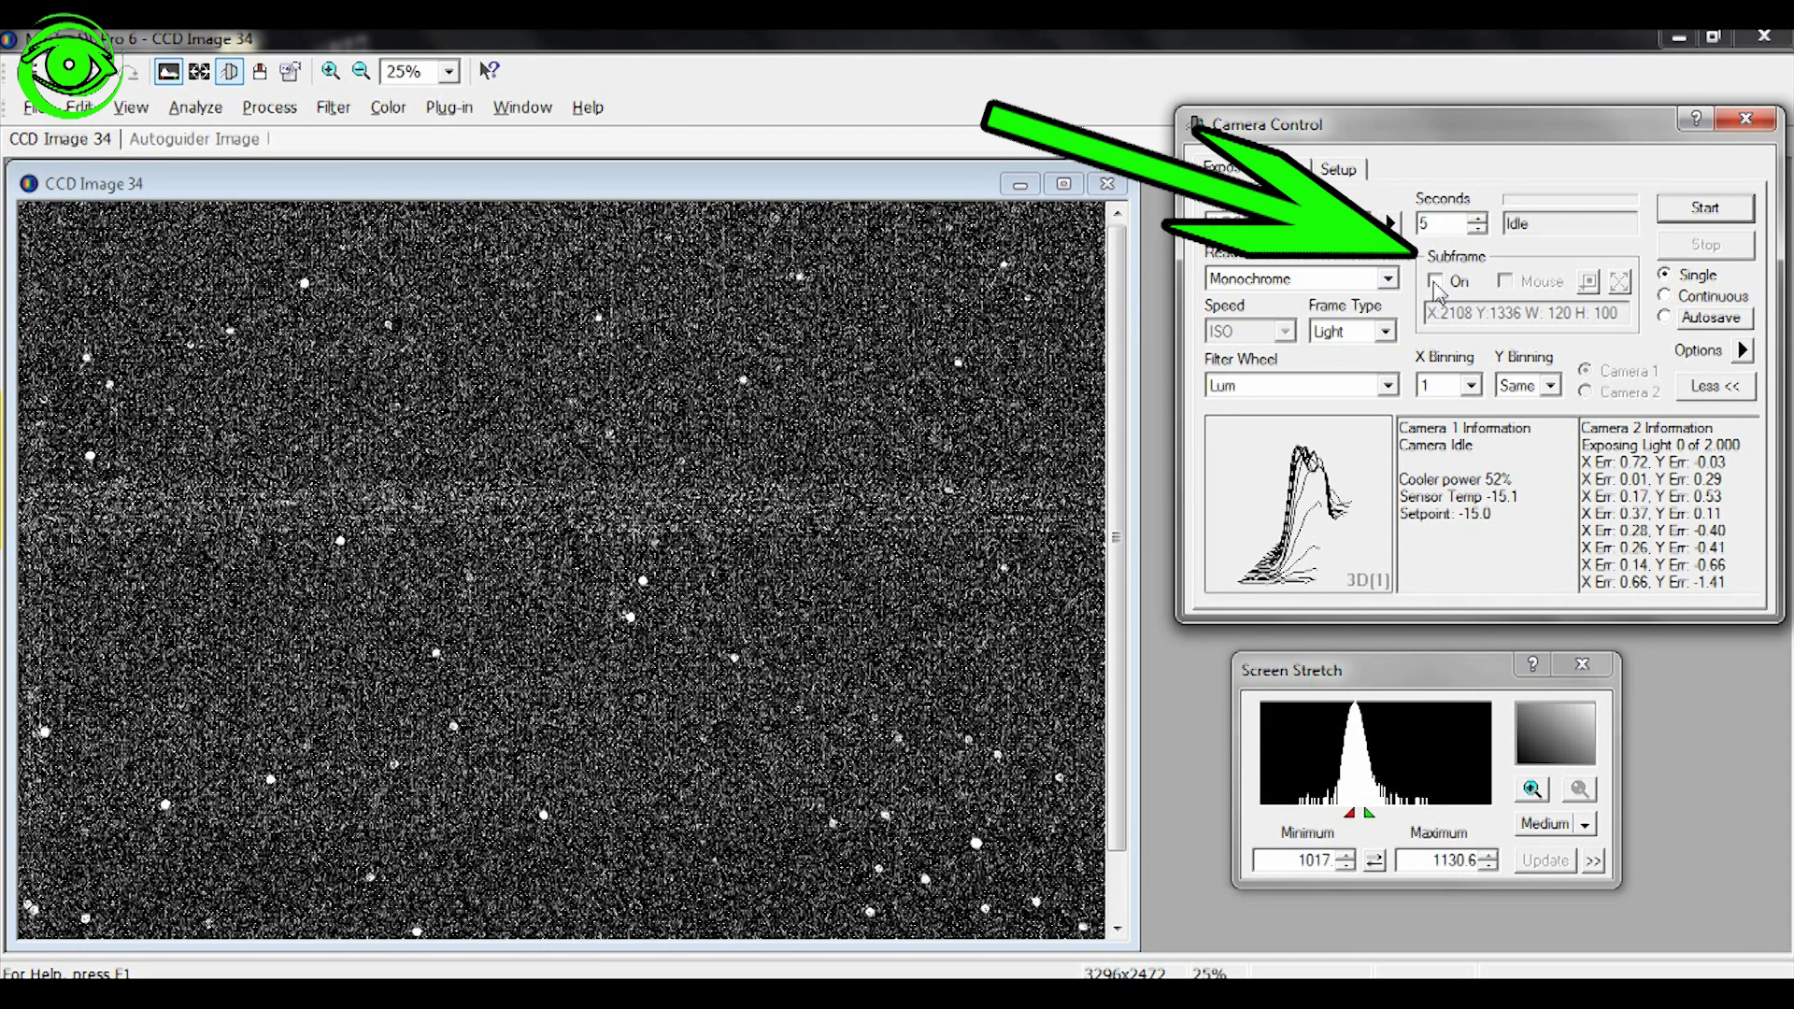
click(1505, 284)
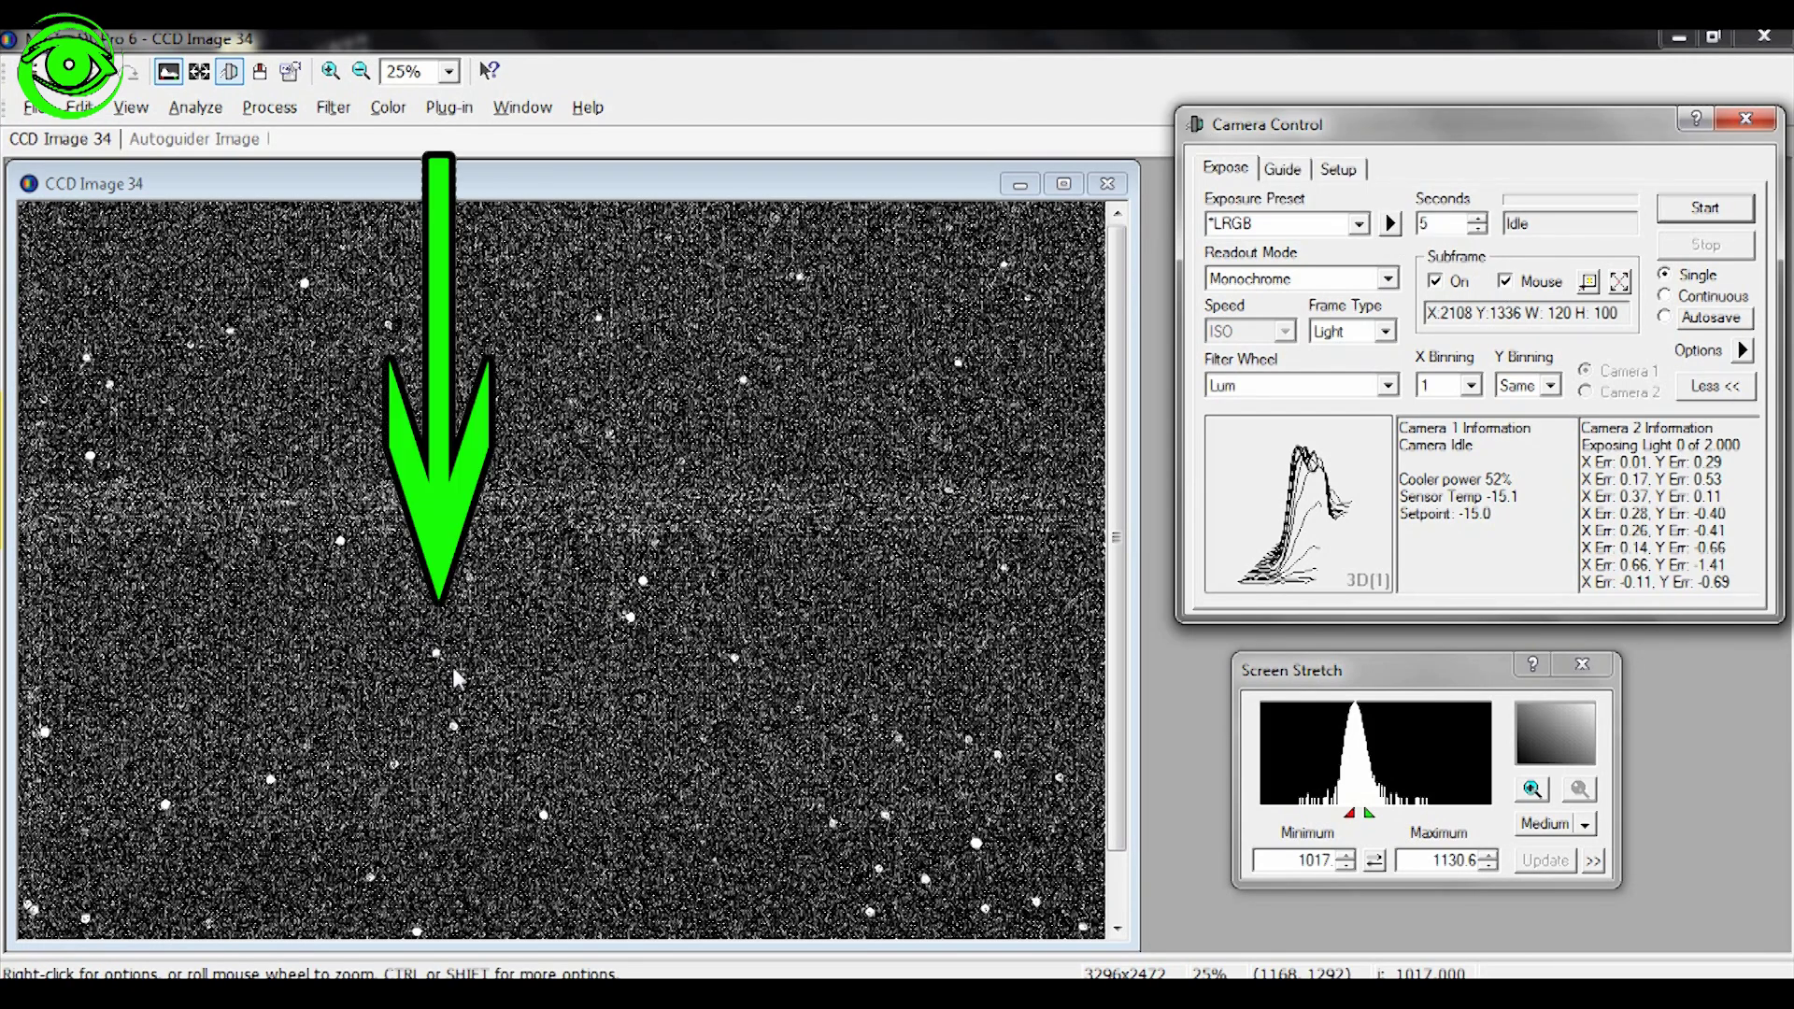
drag(453, 665, 461, 679)
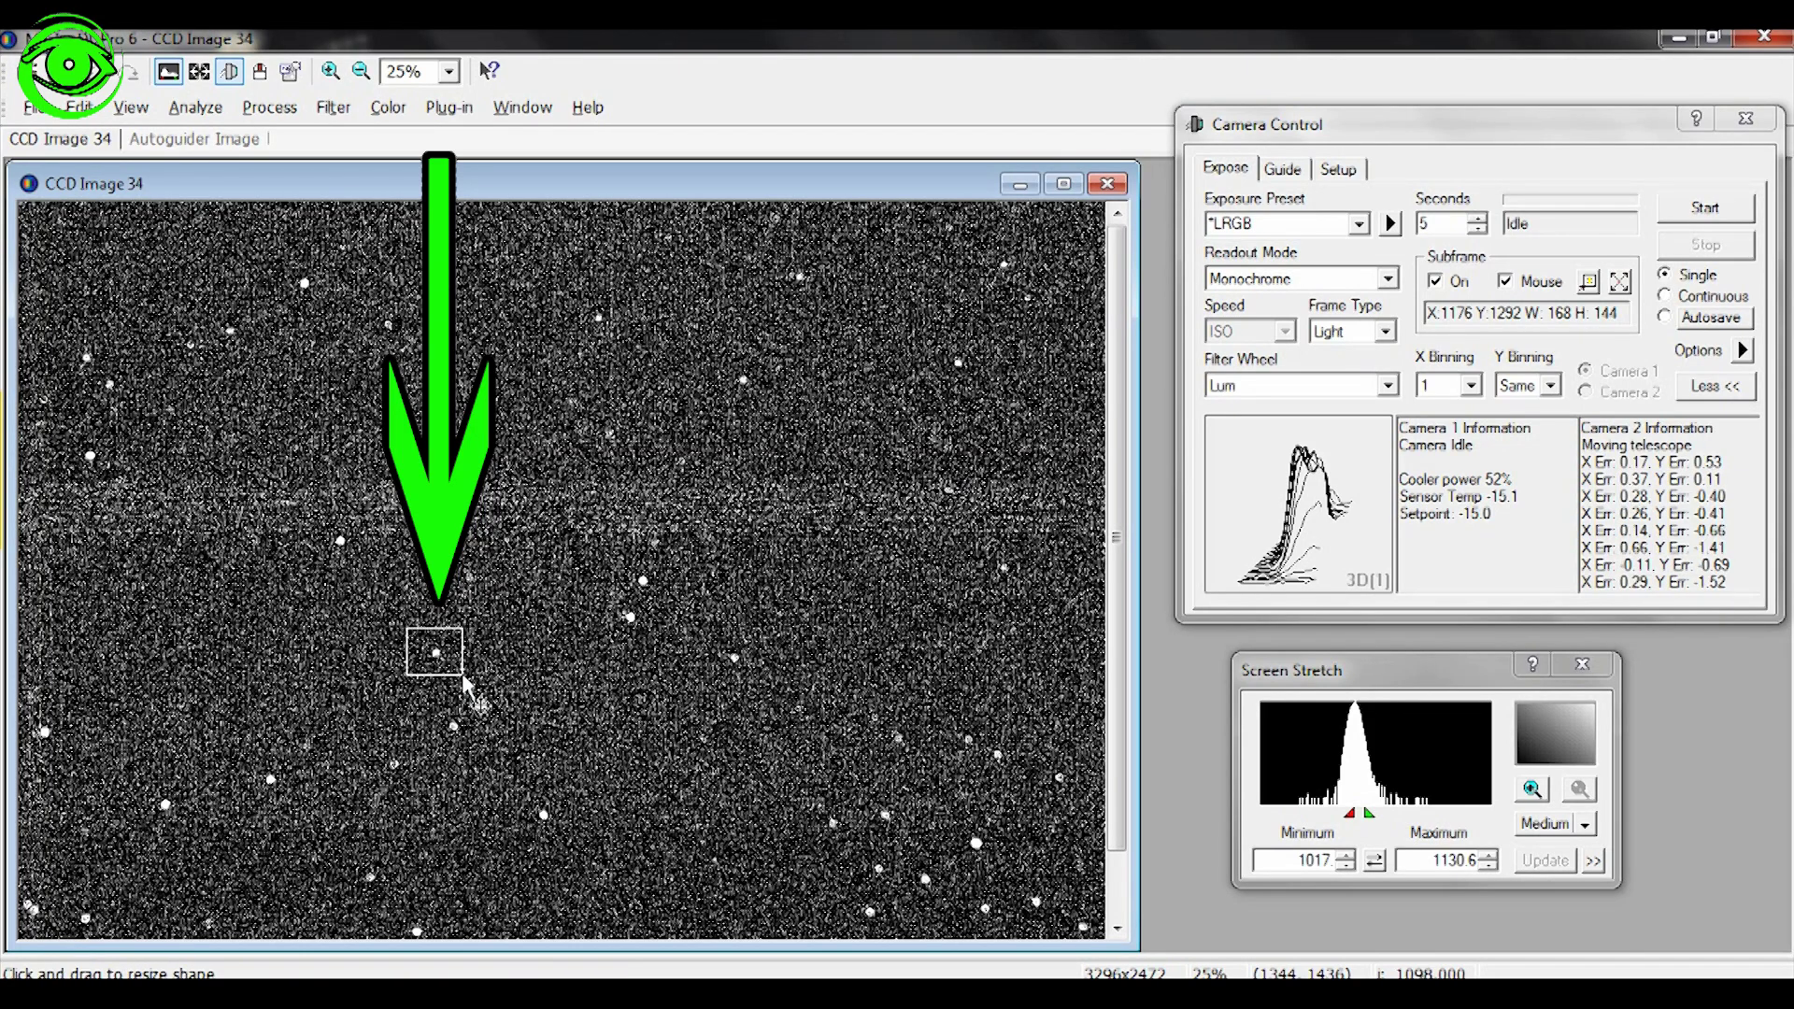
click(1704, 211)
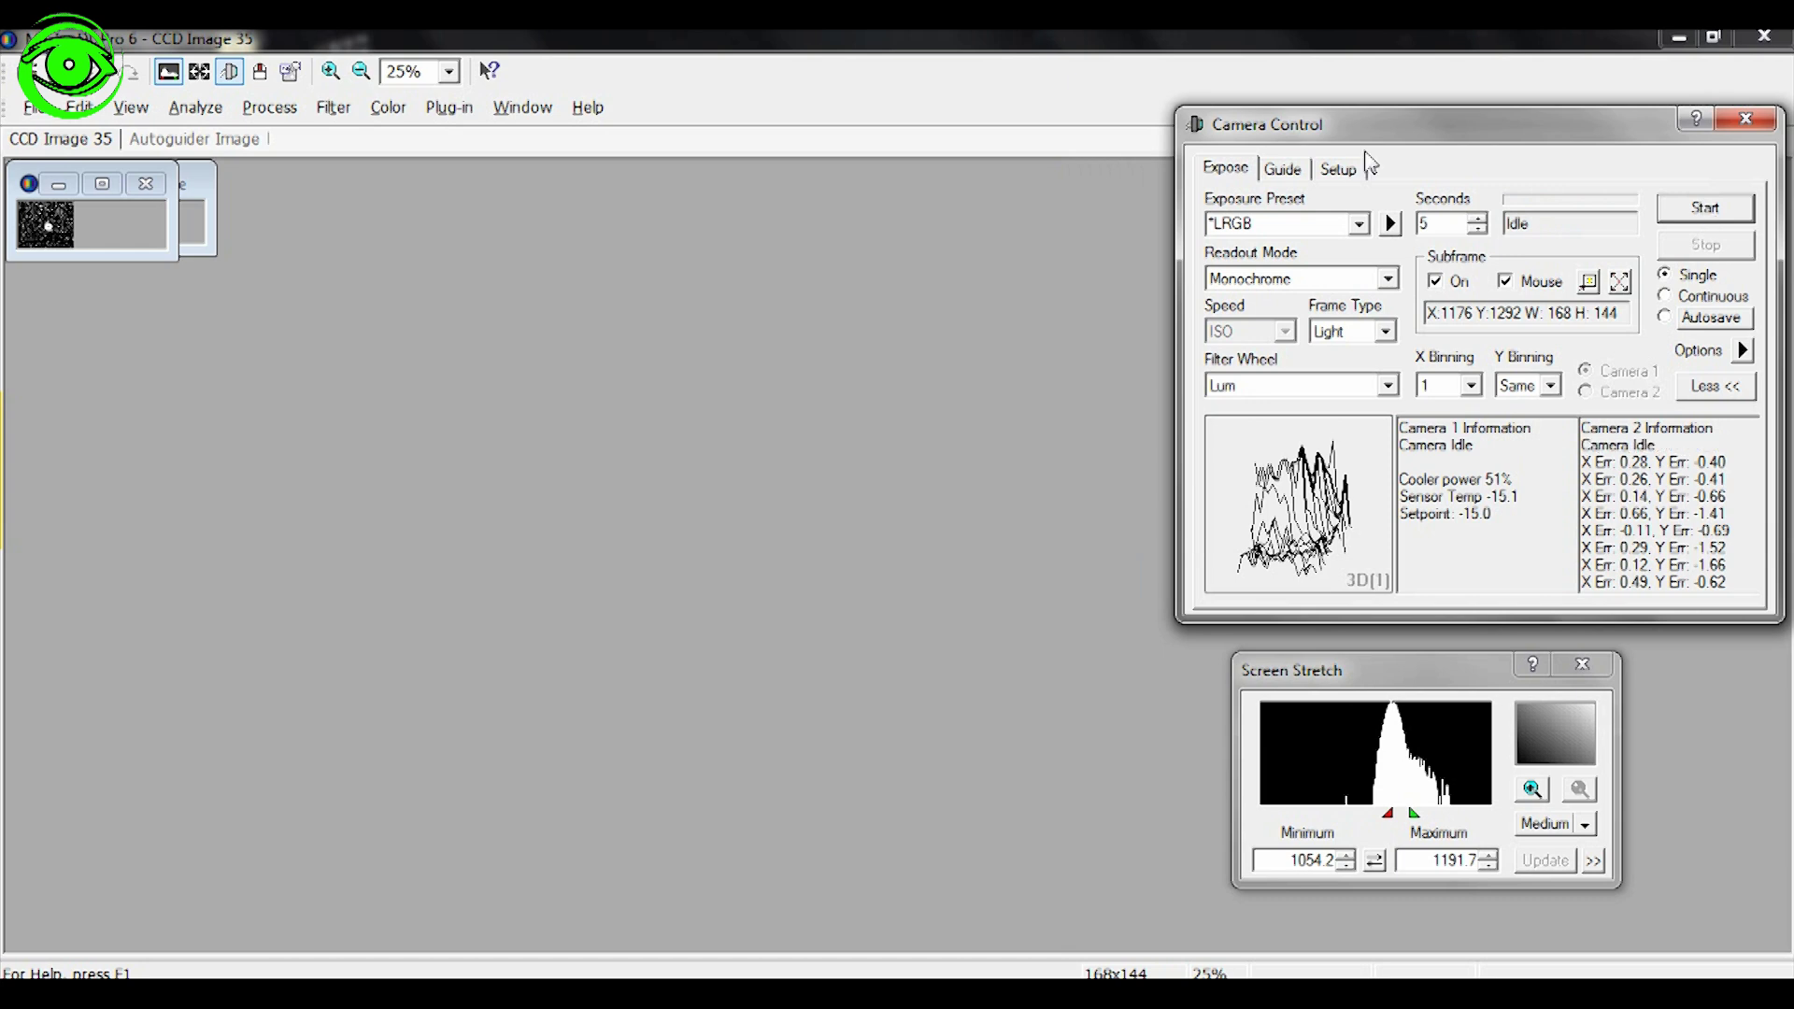
click(28, 184)
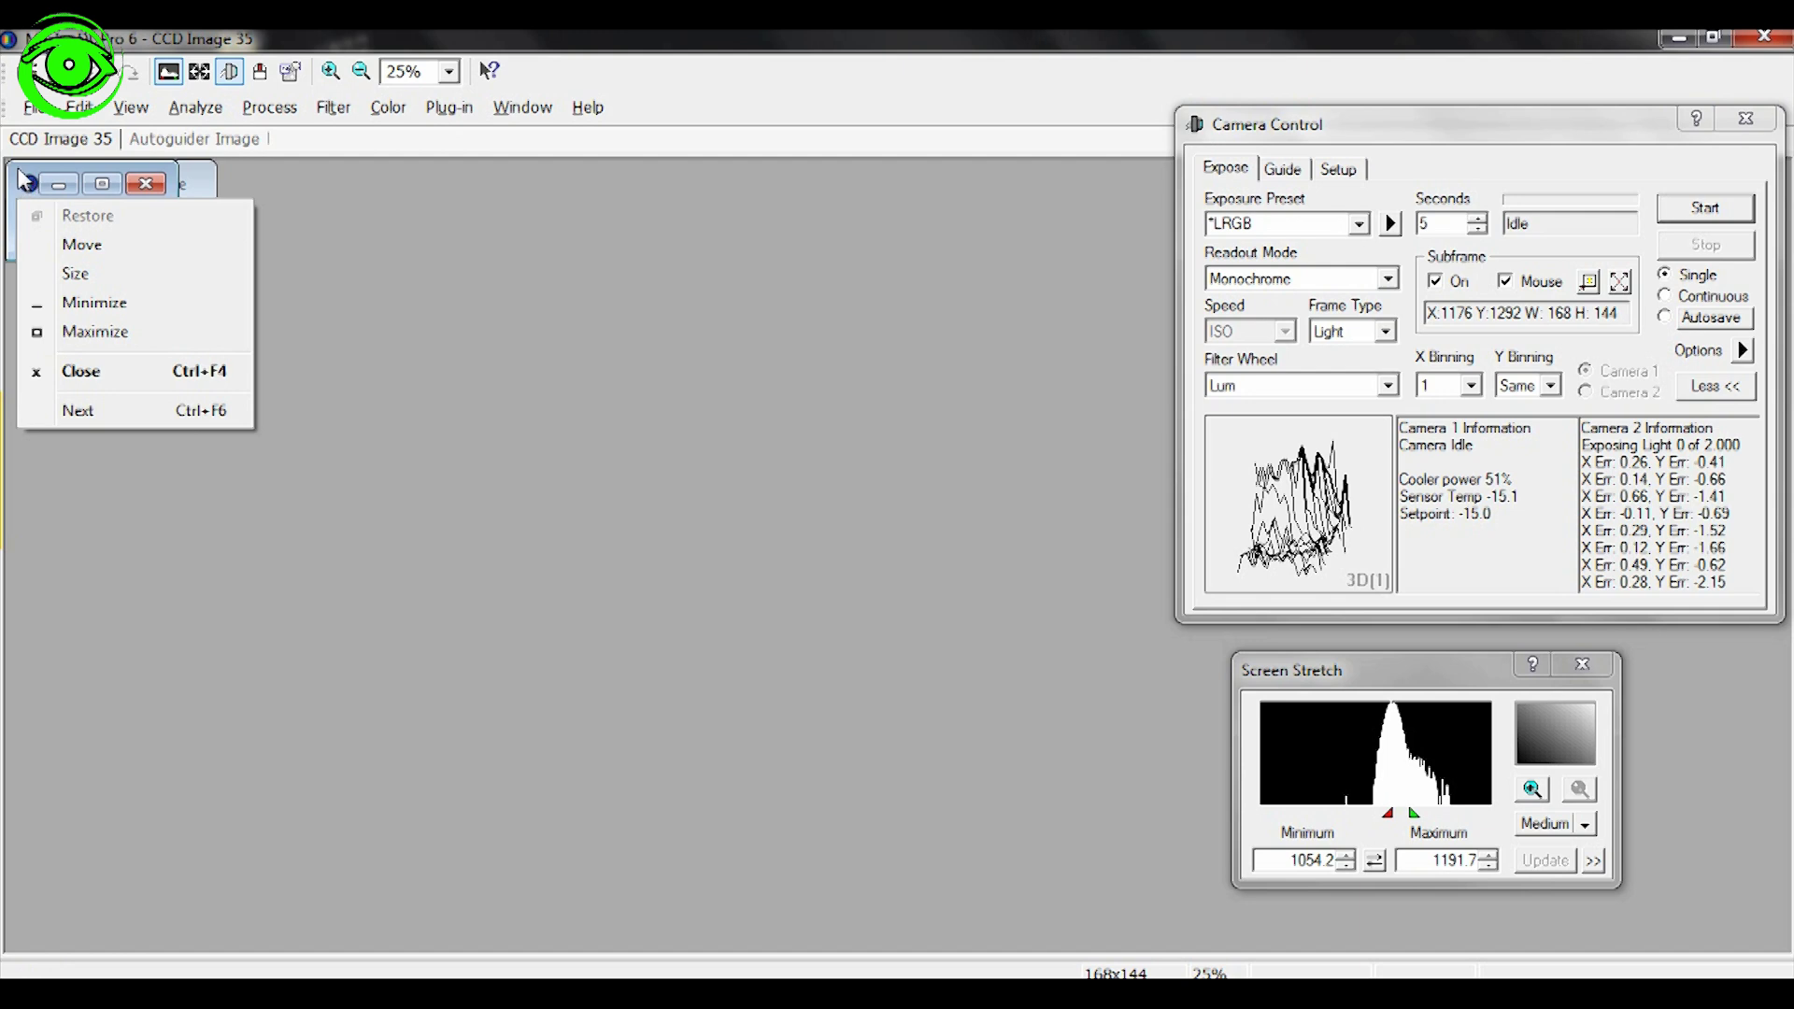
Zoom the CCD Image 35 subframe to 100% and show the camera's extra exposure options
click(26, 181)
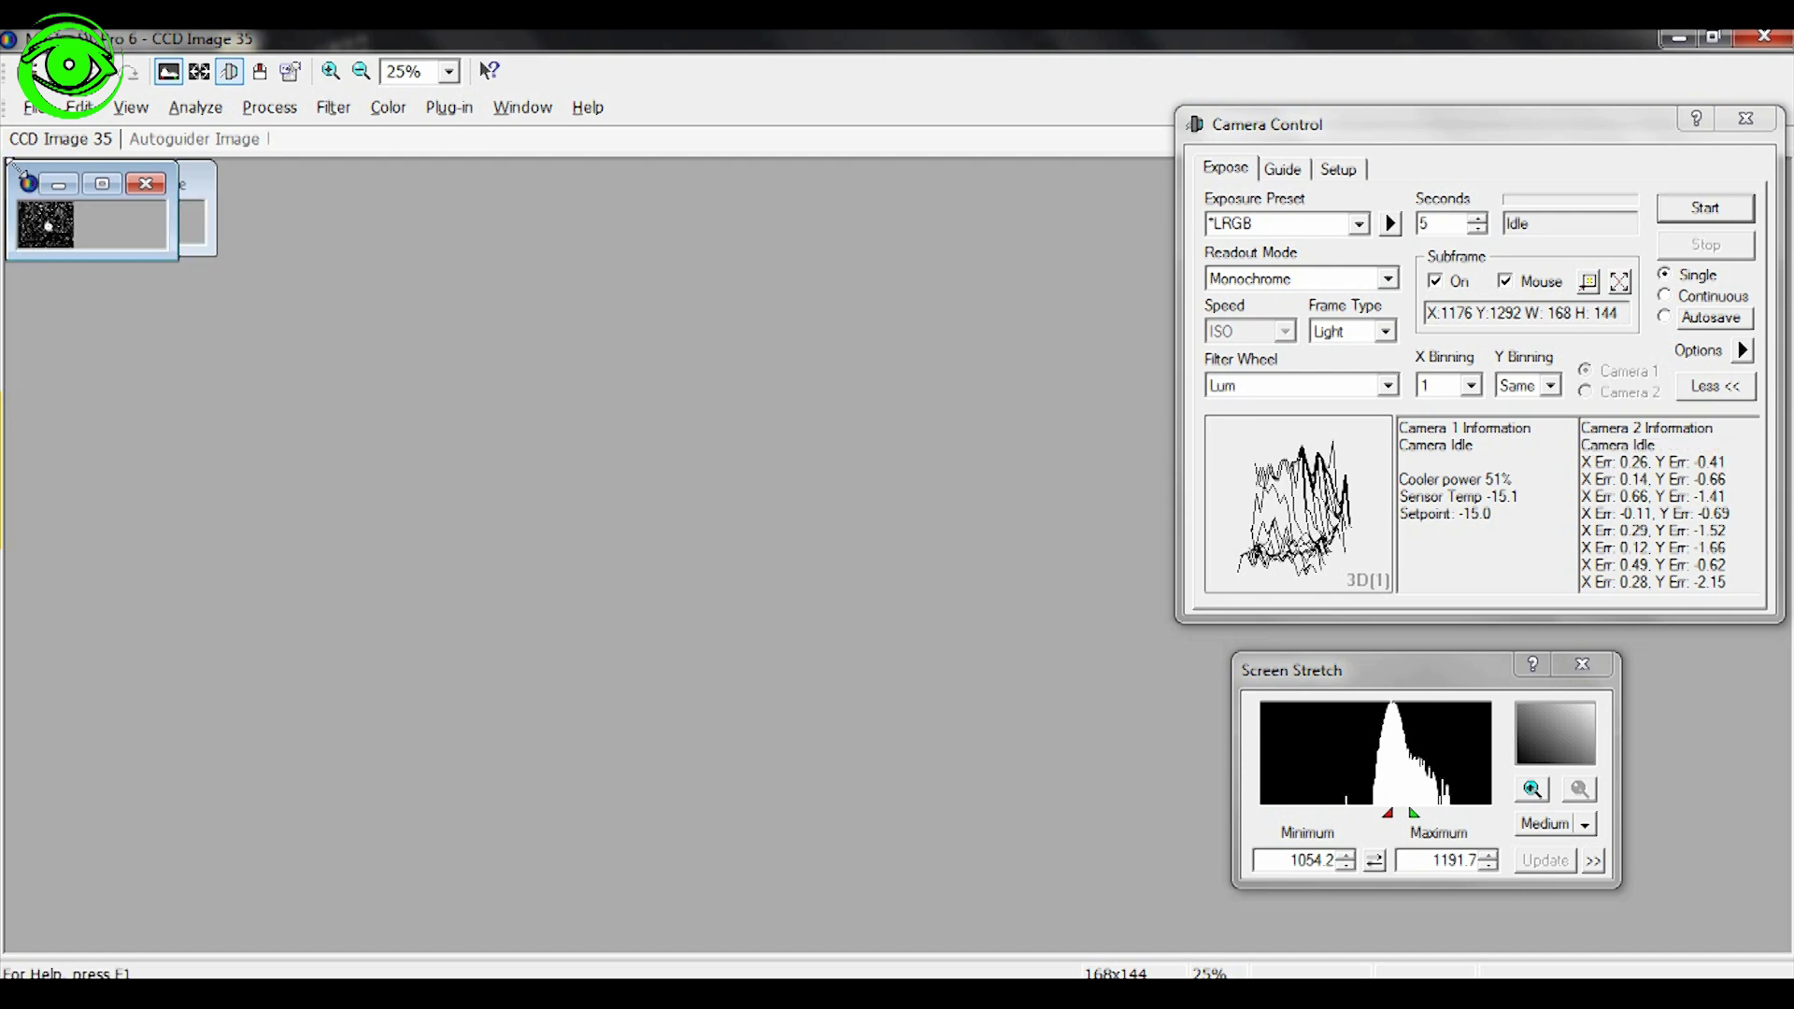
key(Page_Down)
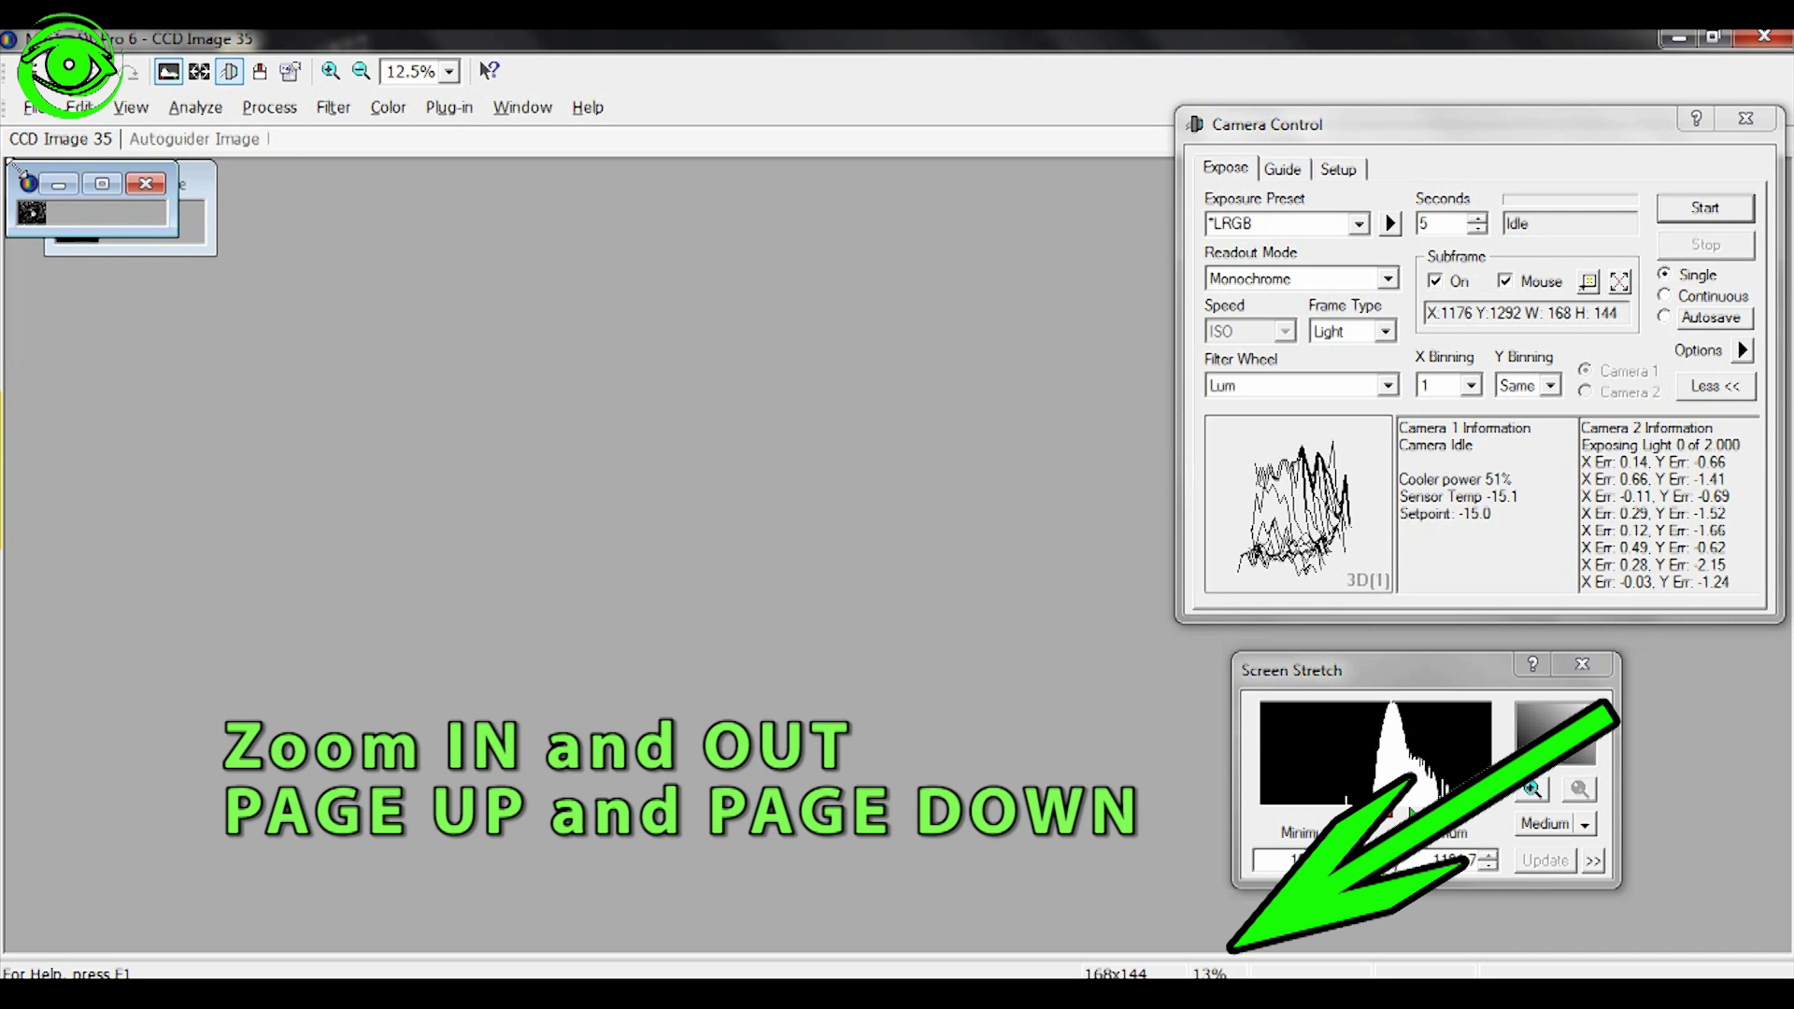
key(Page_Up)
key(Page_Up)
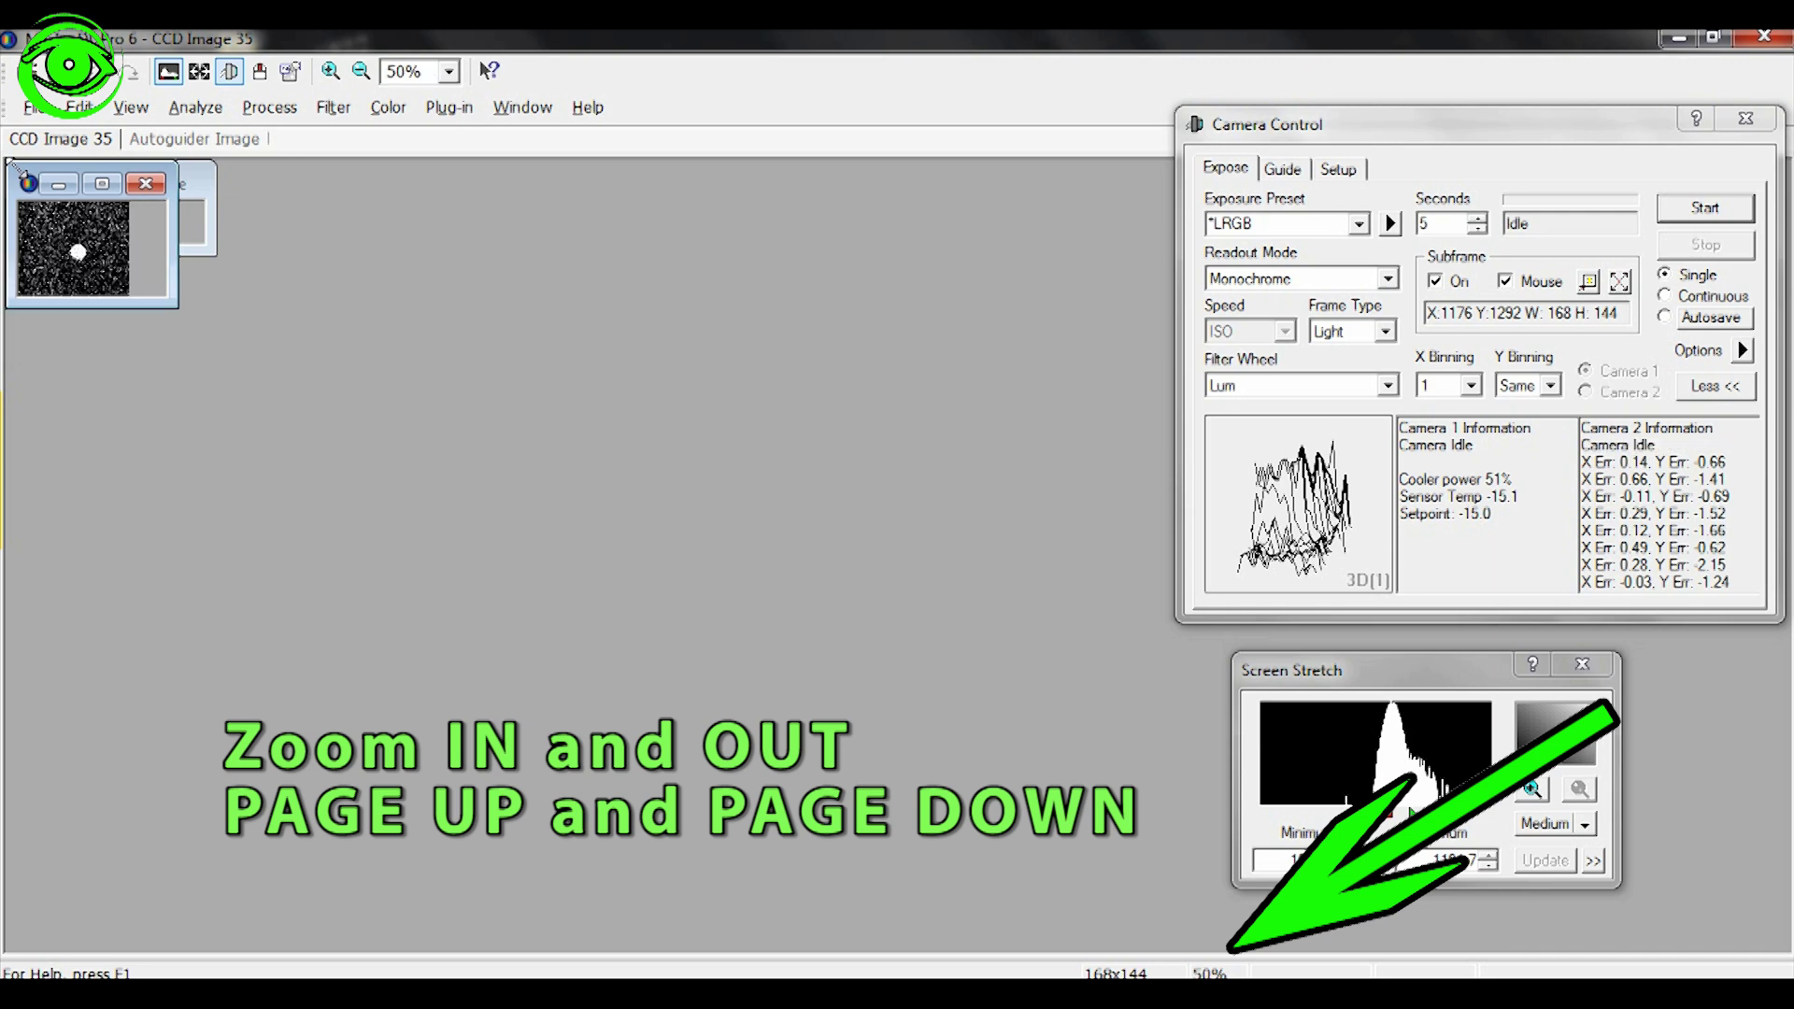
key(Page_Up)
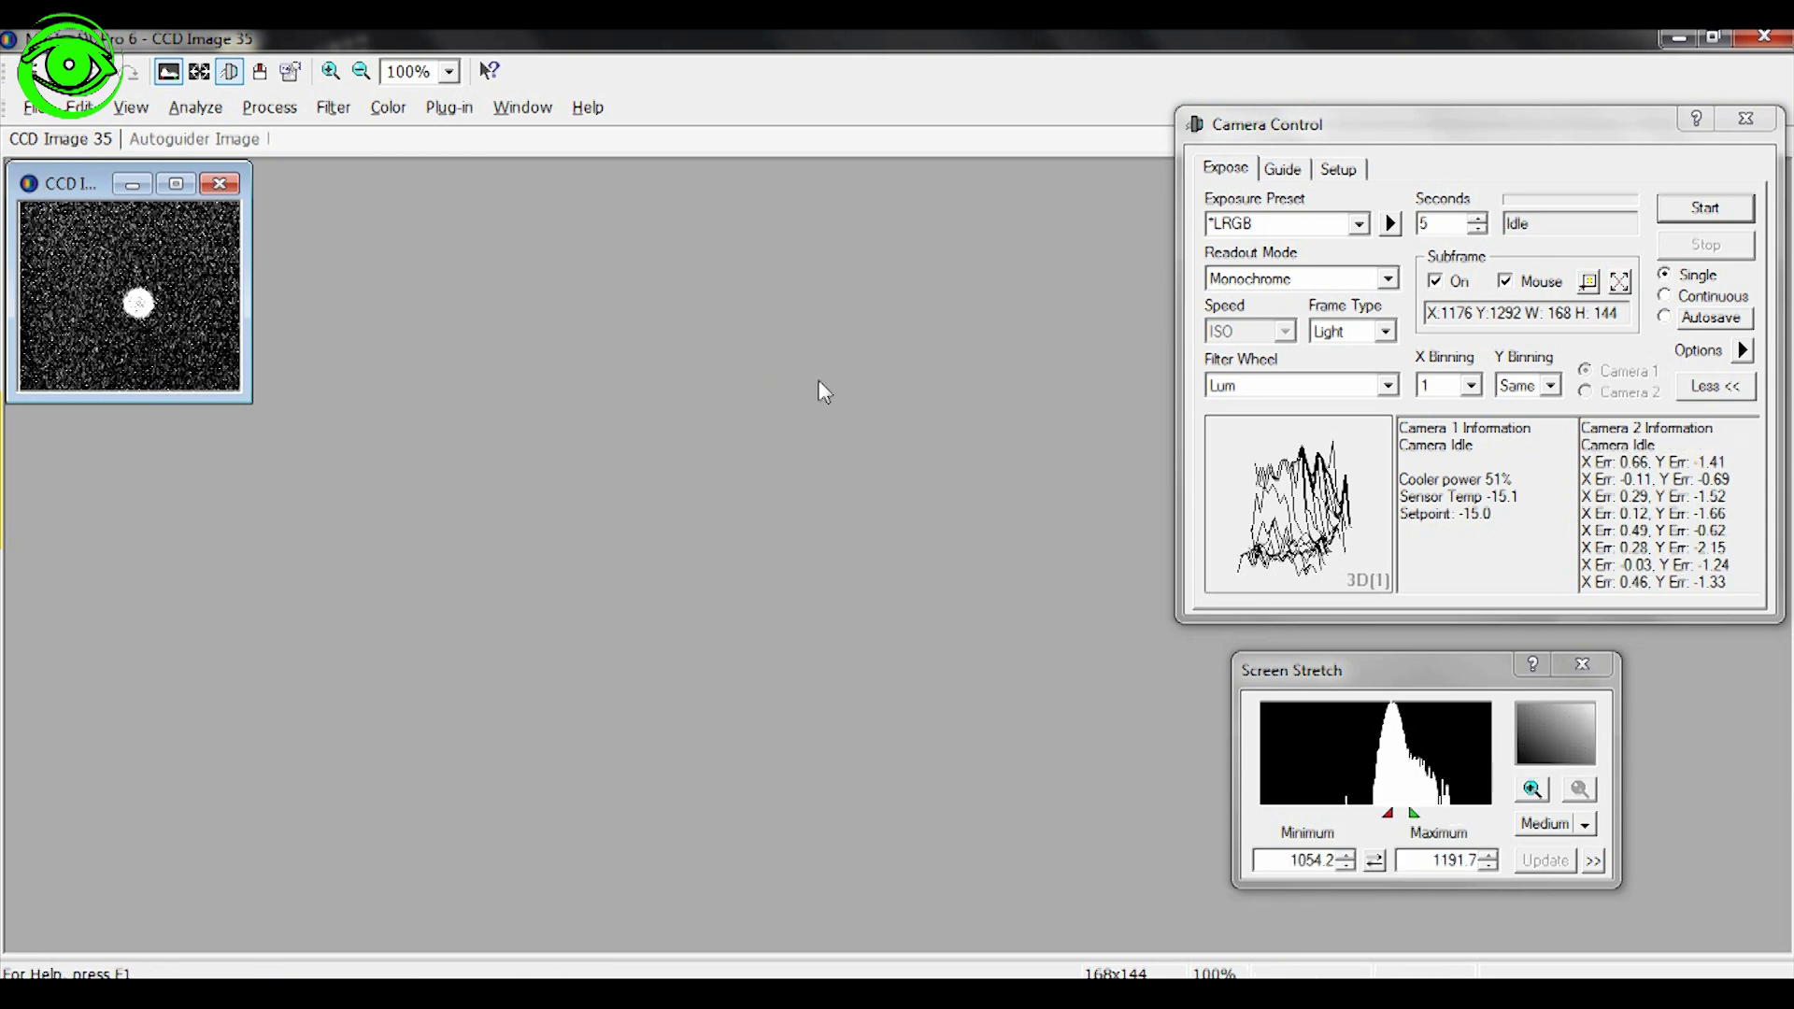
click(1743, 353)
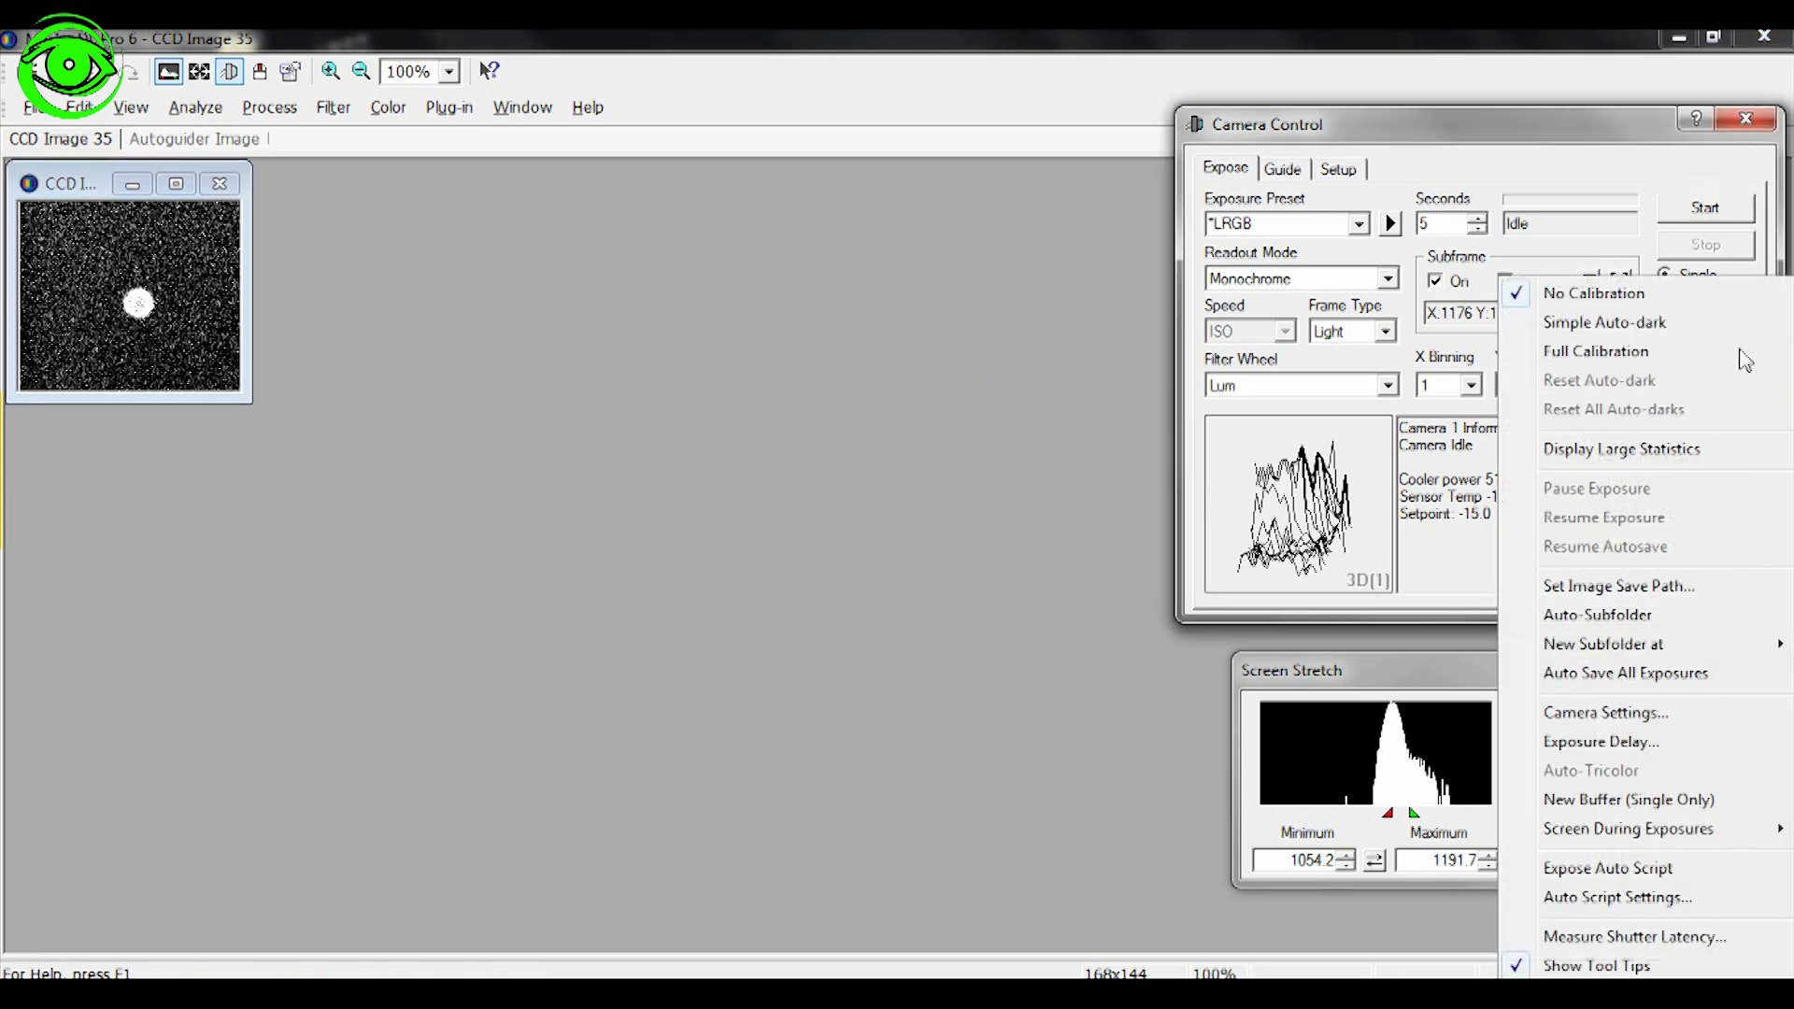
Show large Focus Statistics, move the readout aside, and take two 5 s focus subframes
click(1662, 457)
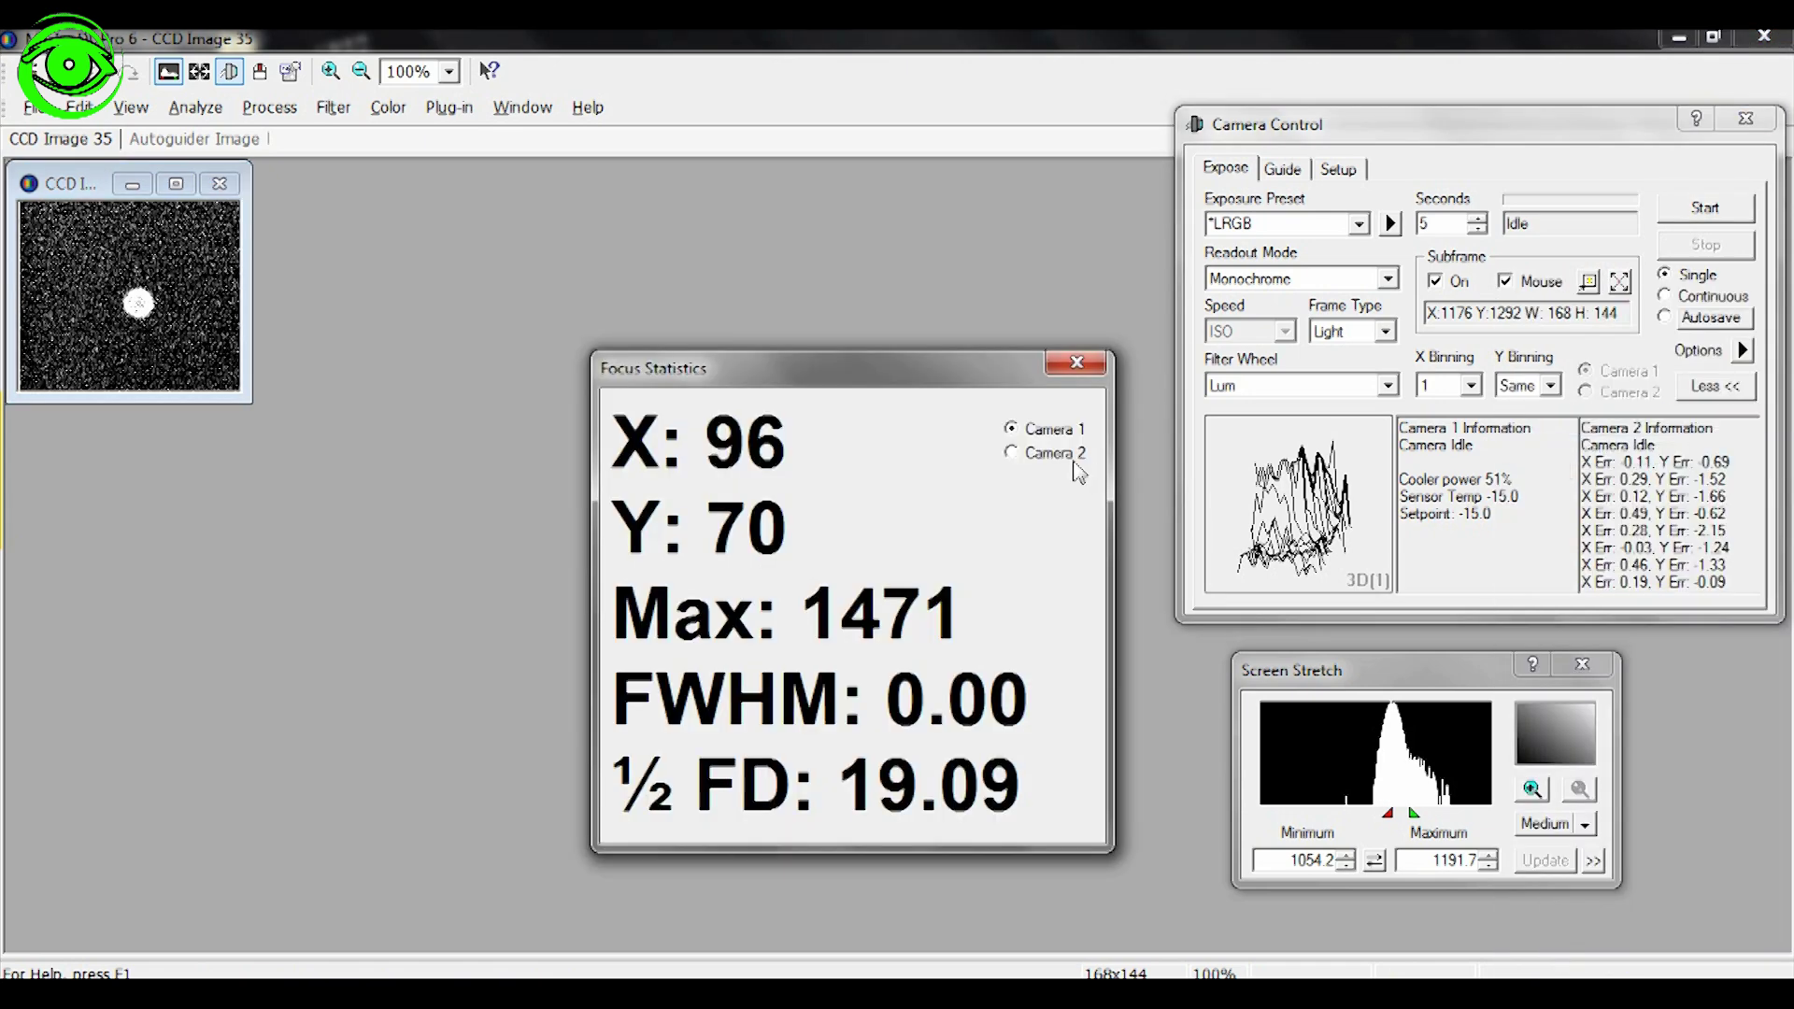
drag(835, 366, 772, 275)
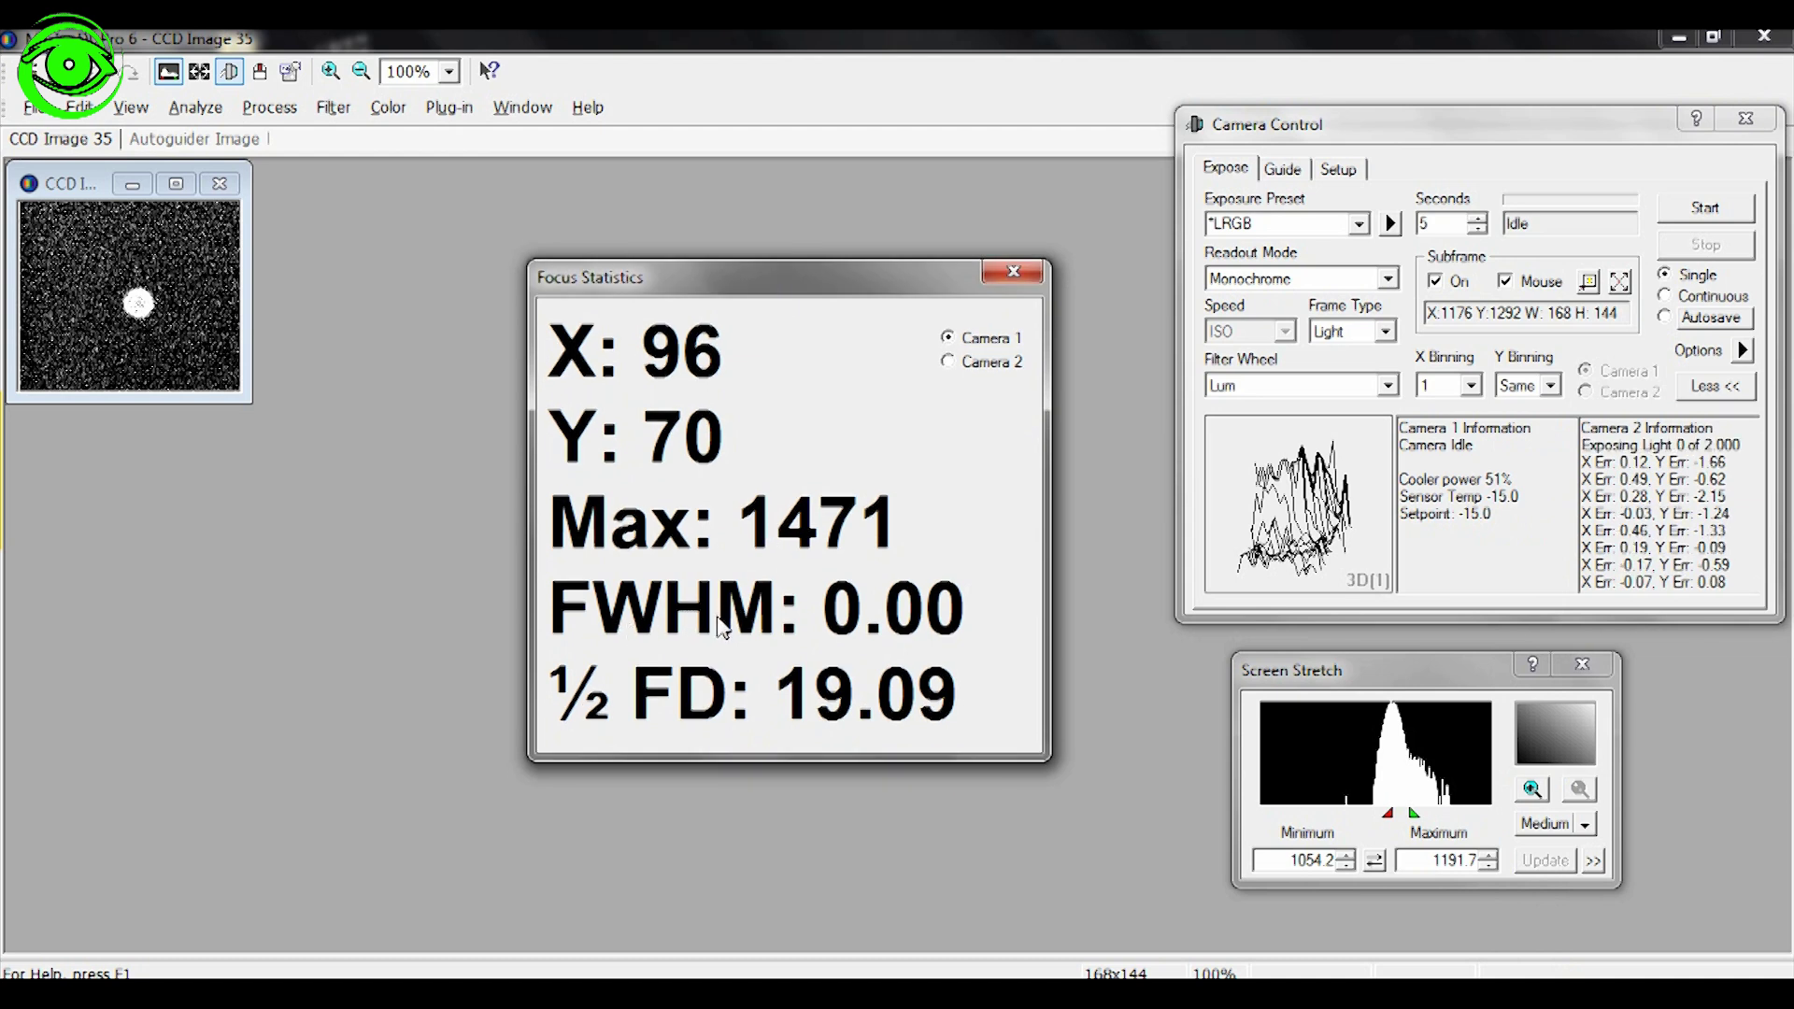
click(1705, 208)
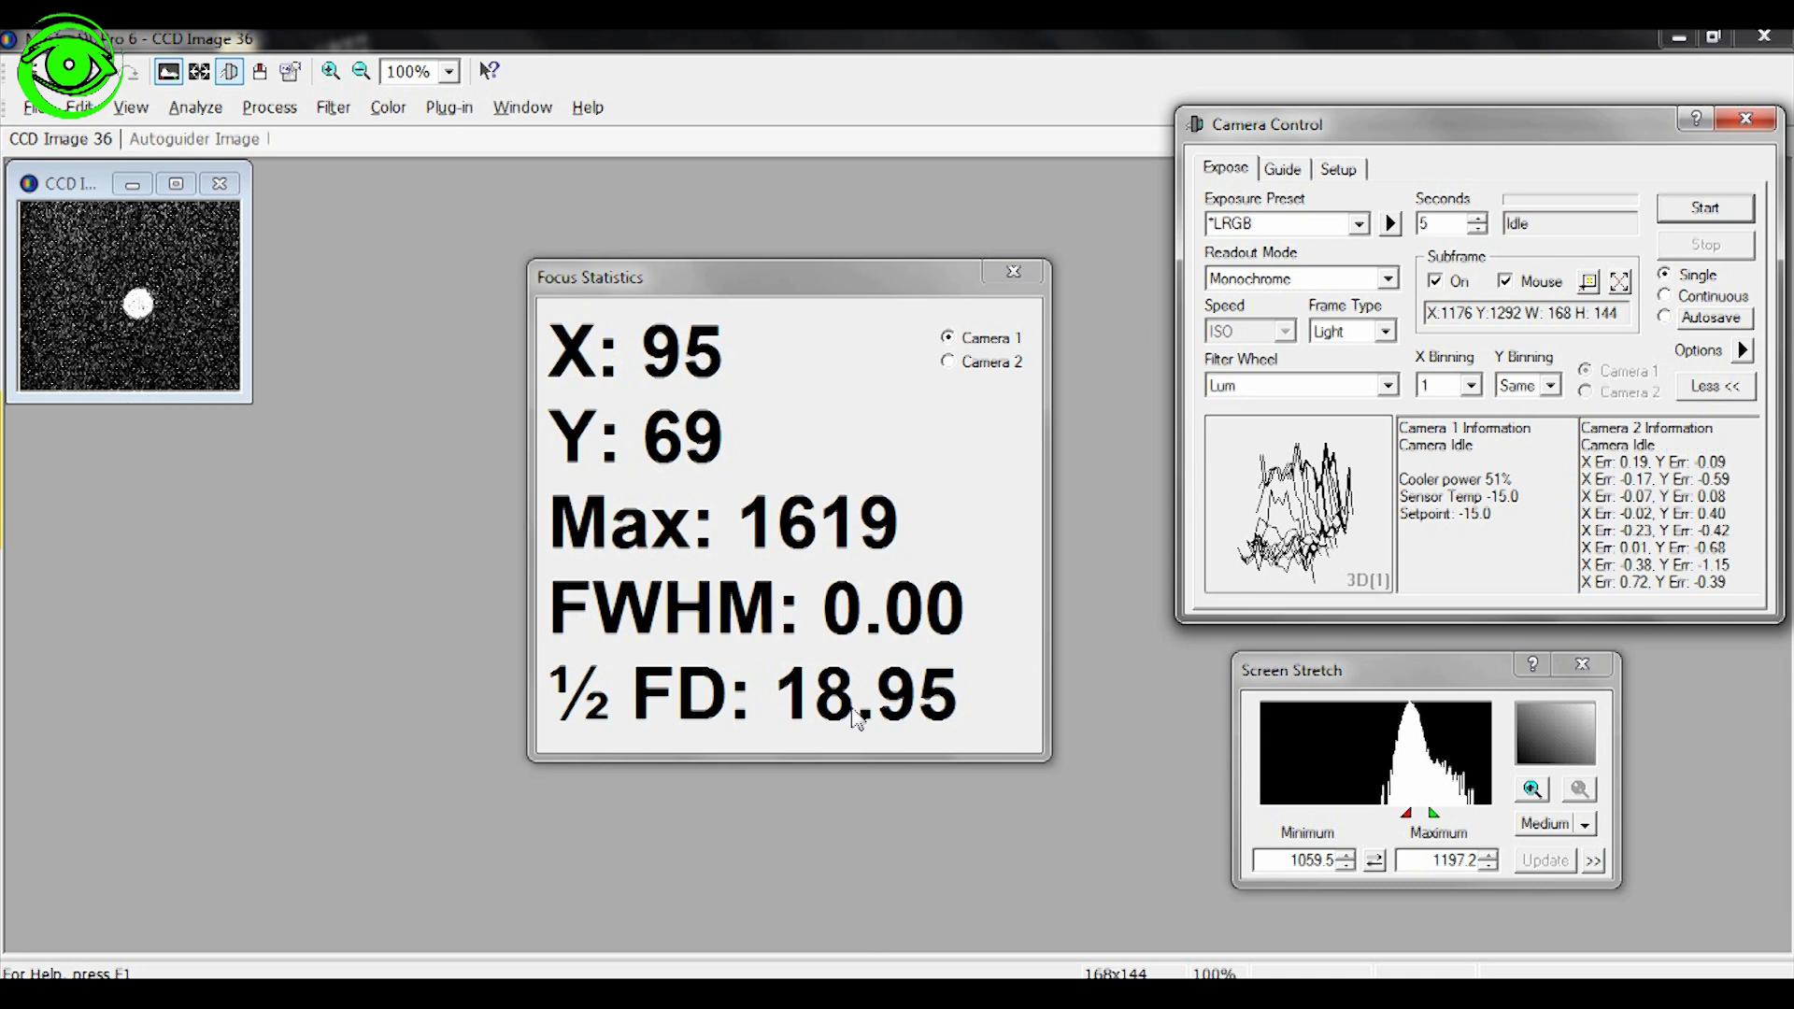
click(1704, 209)
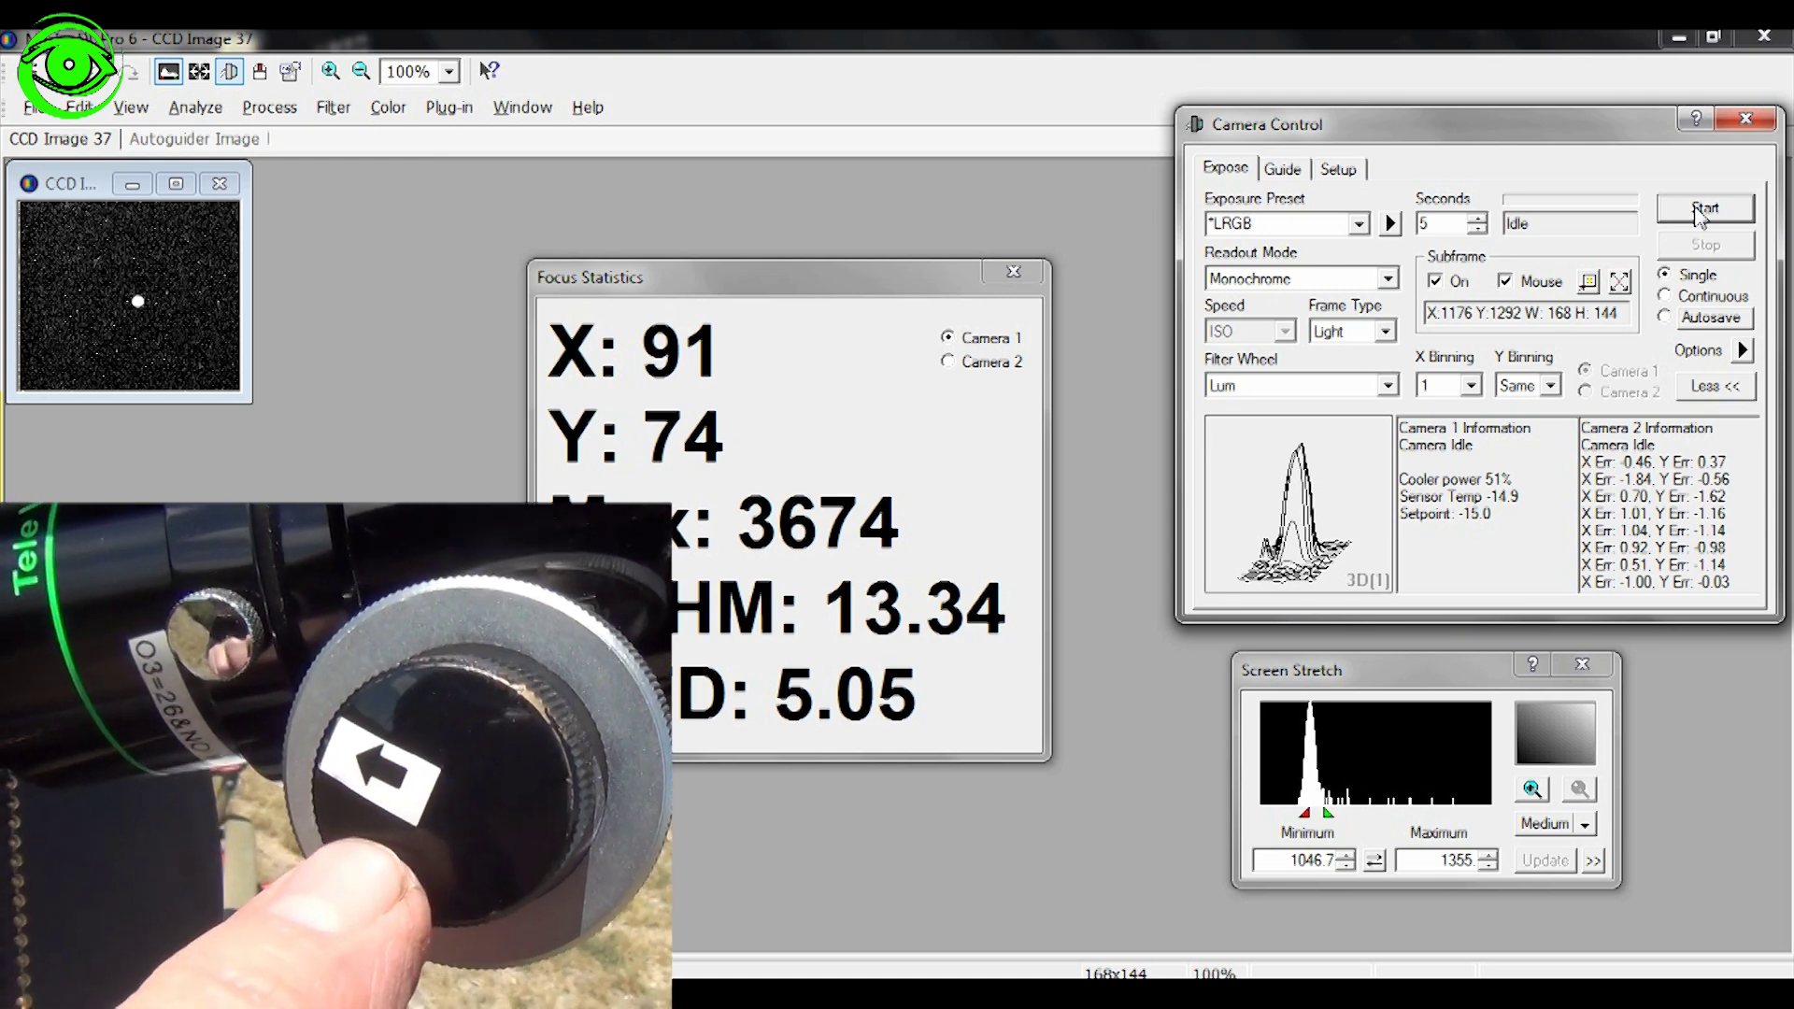
Take two more focus subframes after refocusing, CCD Images 38 and 39
click(1701, 215)
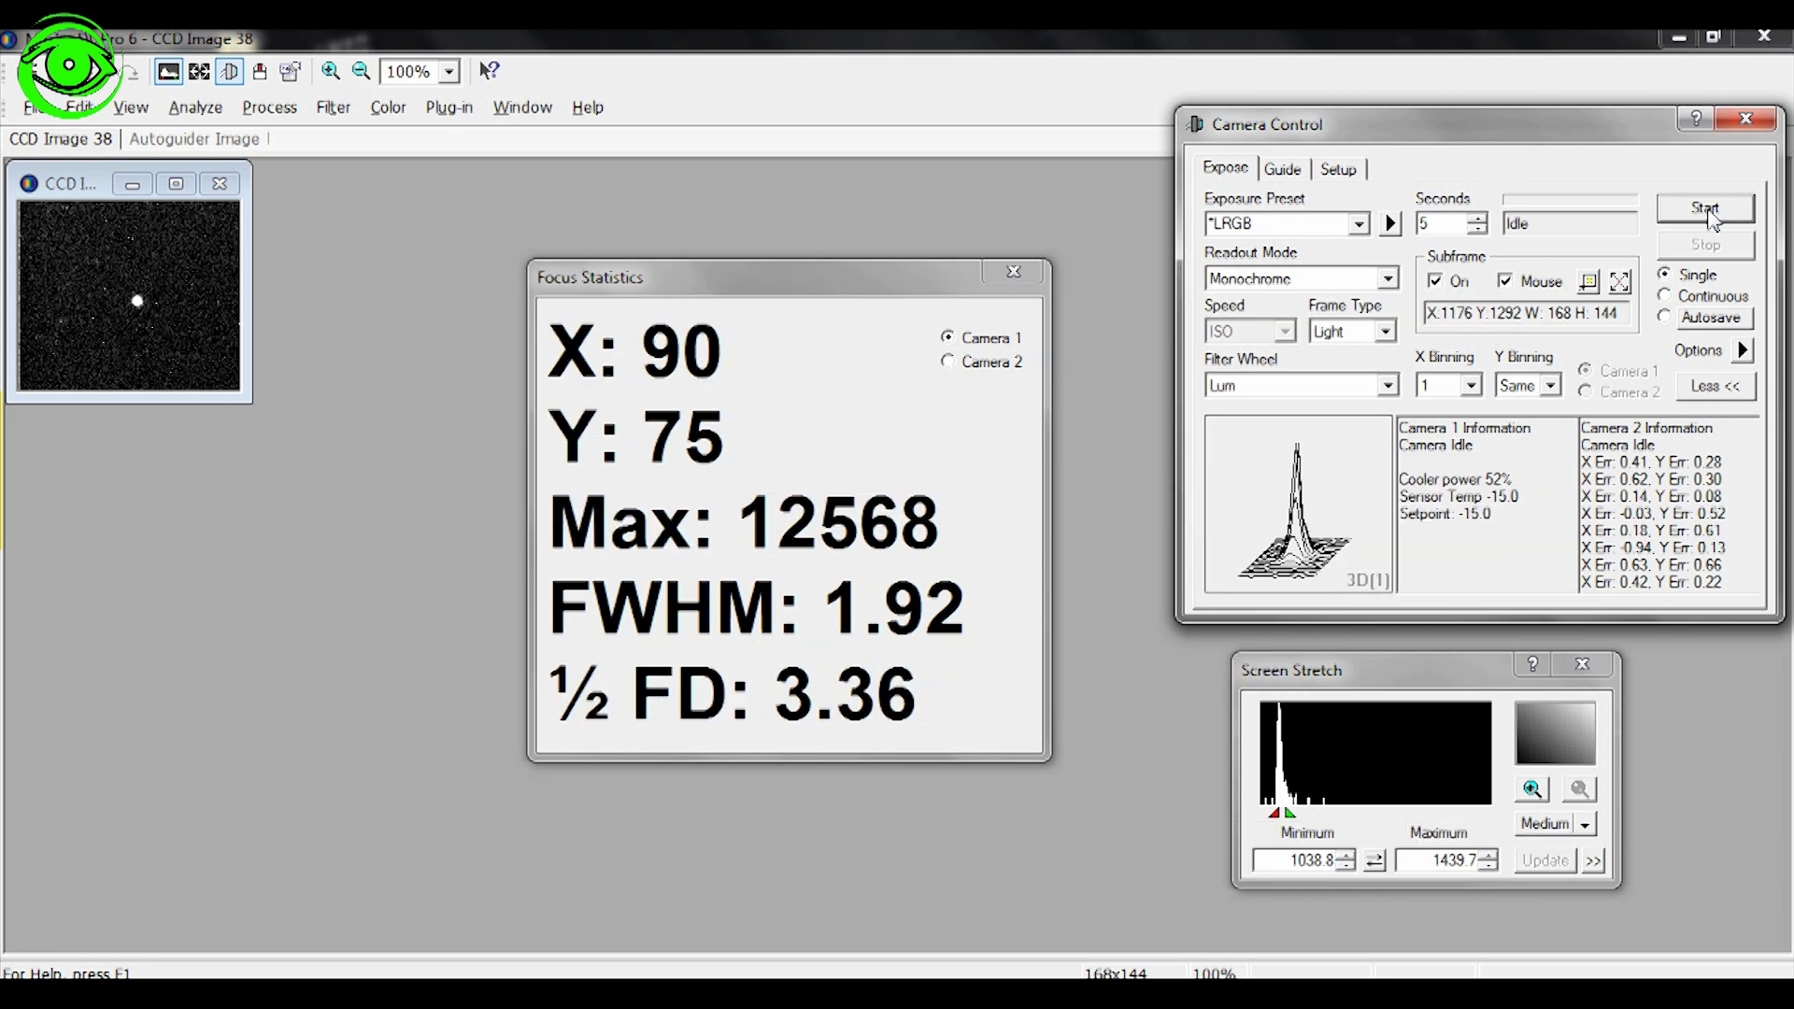
click(1707, 210)
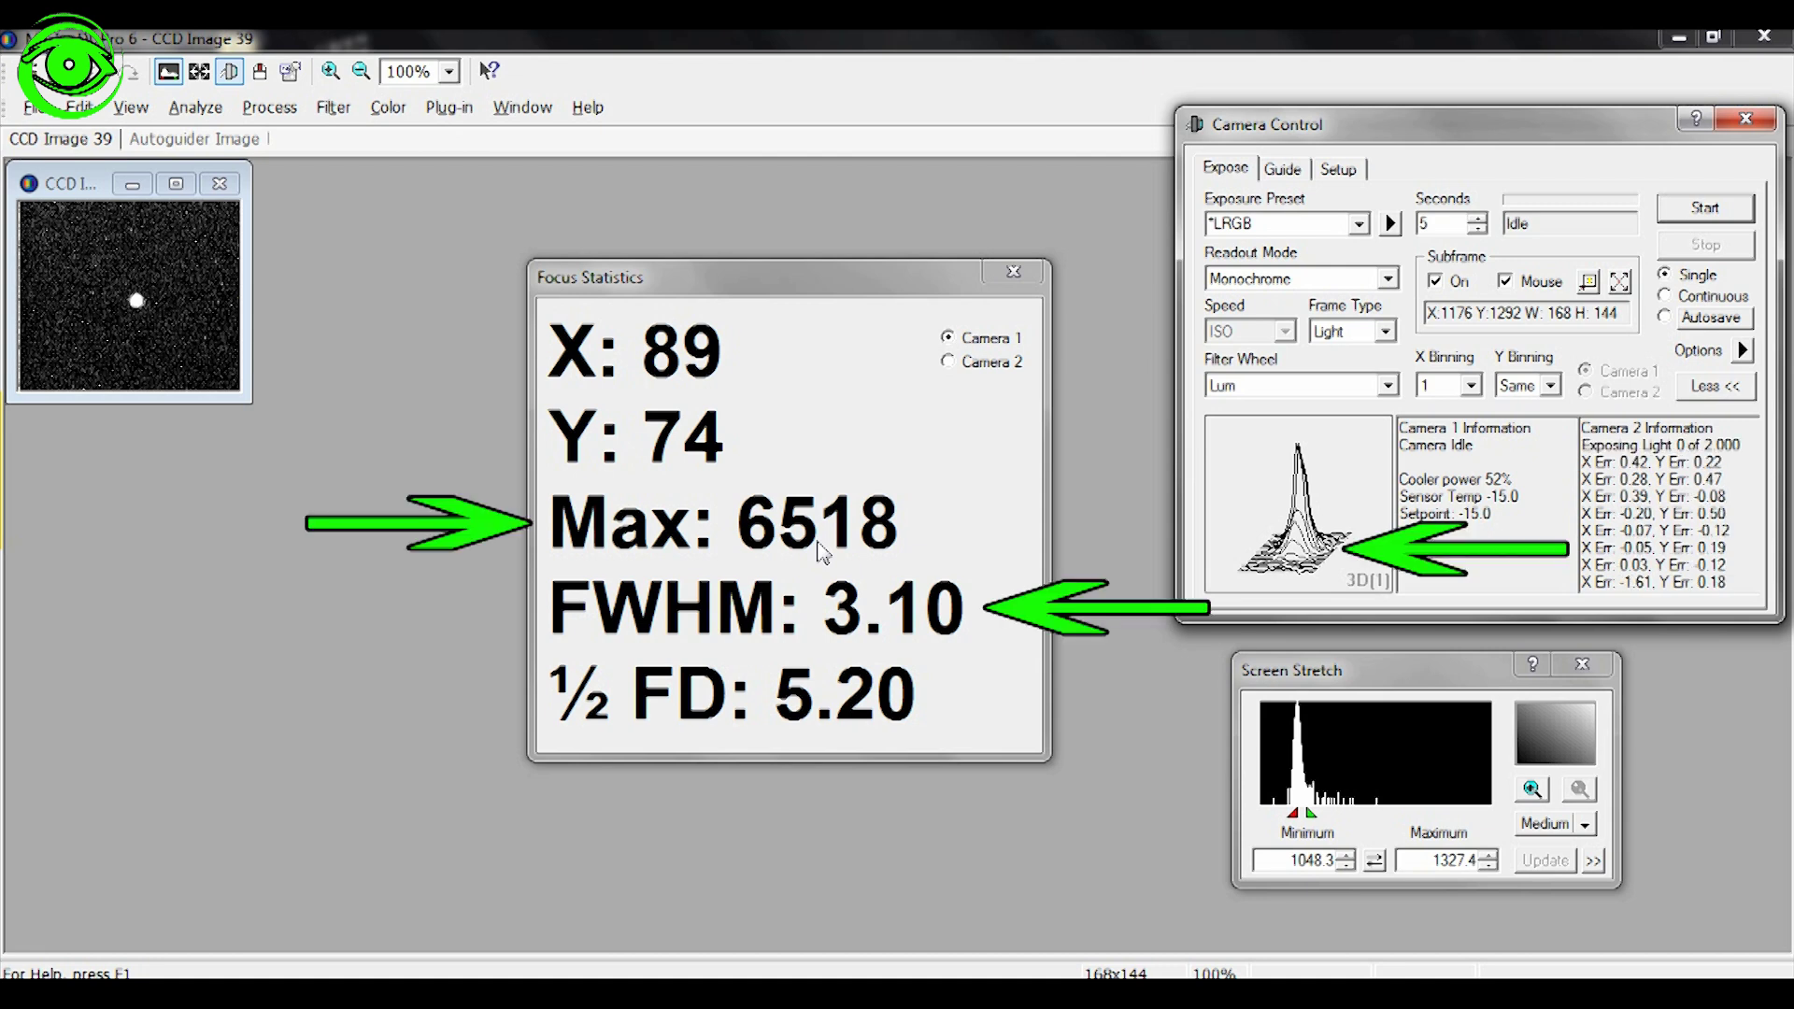
Expose another focus subframe, CCD Image 40, reaching FWHM 1.81
click(1706, 210)
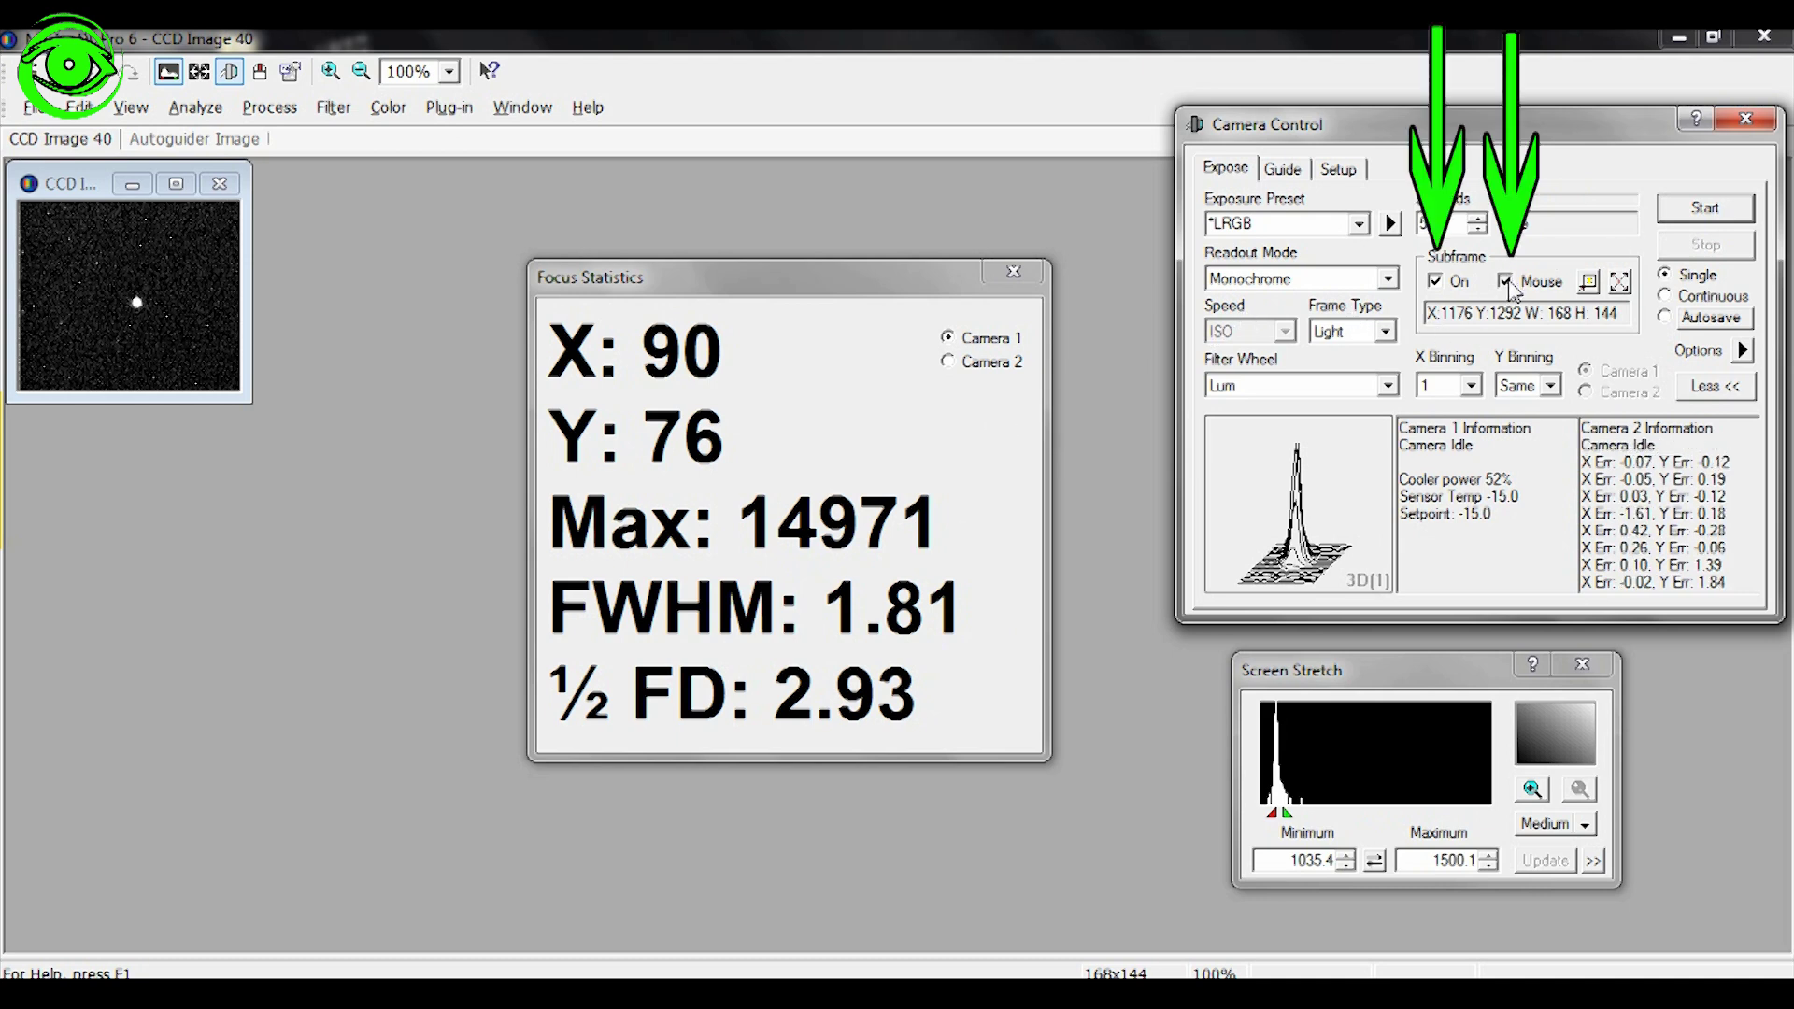
Turn off subframing and take a 30-second full-frame exposure, CCD Image 42
click(1437, 284)
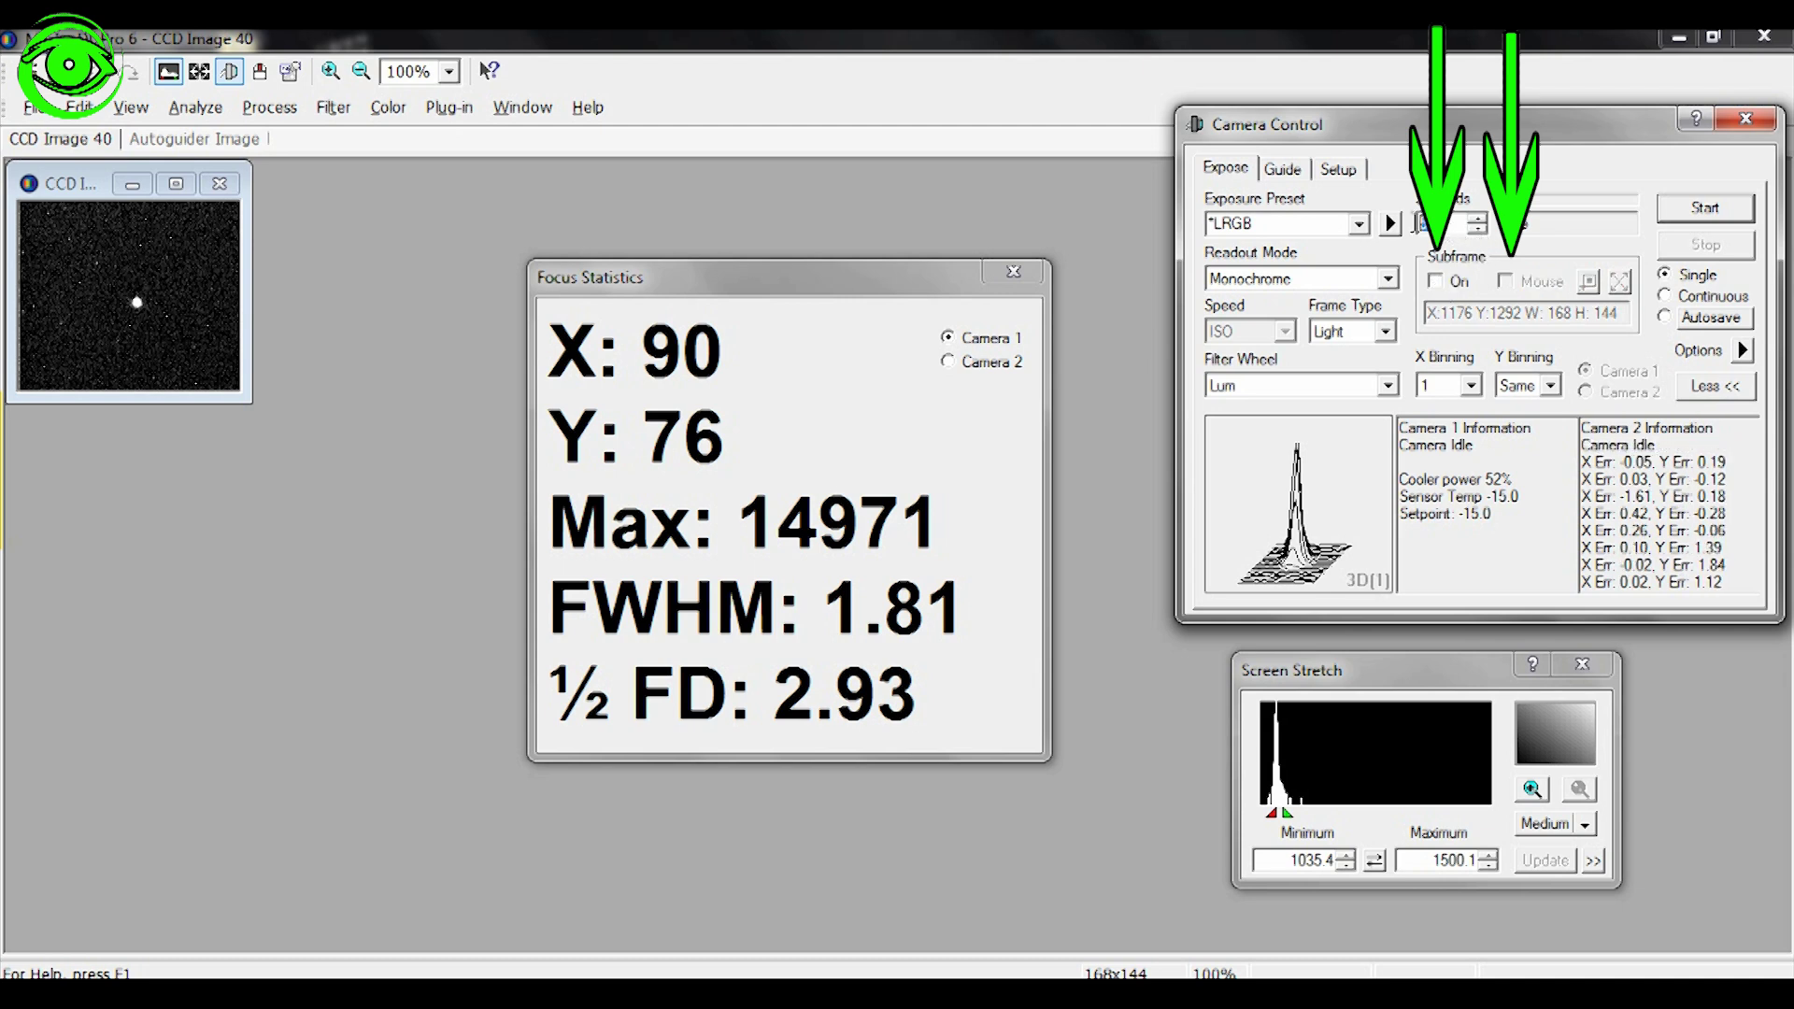
double_click(1418, 224)
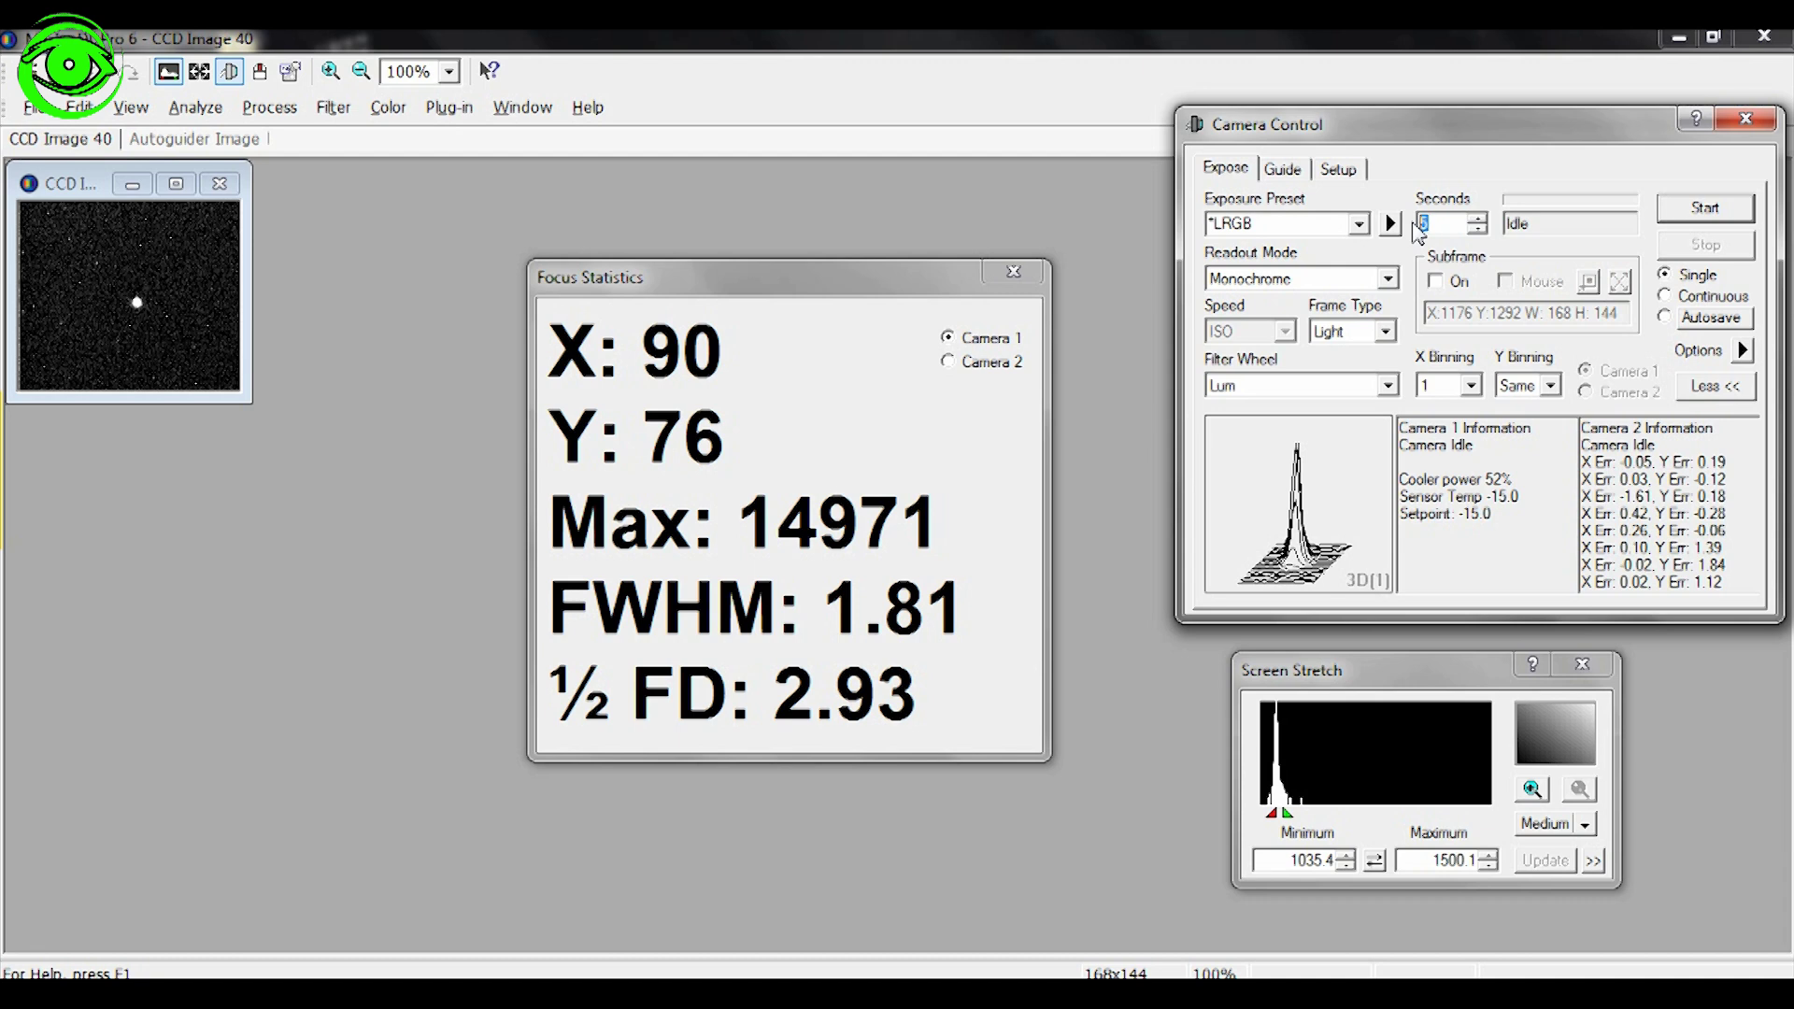
text(3)
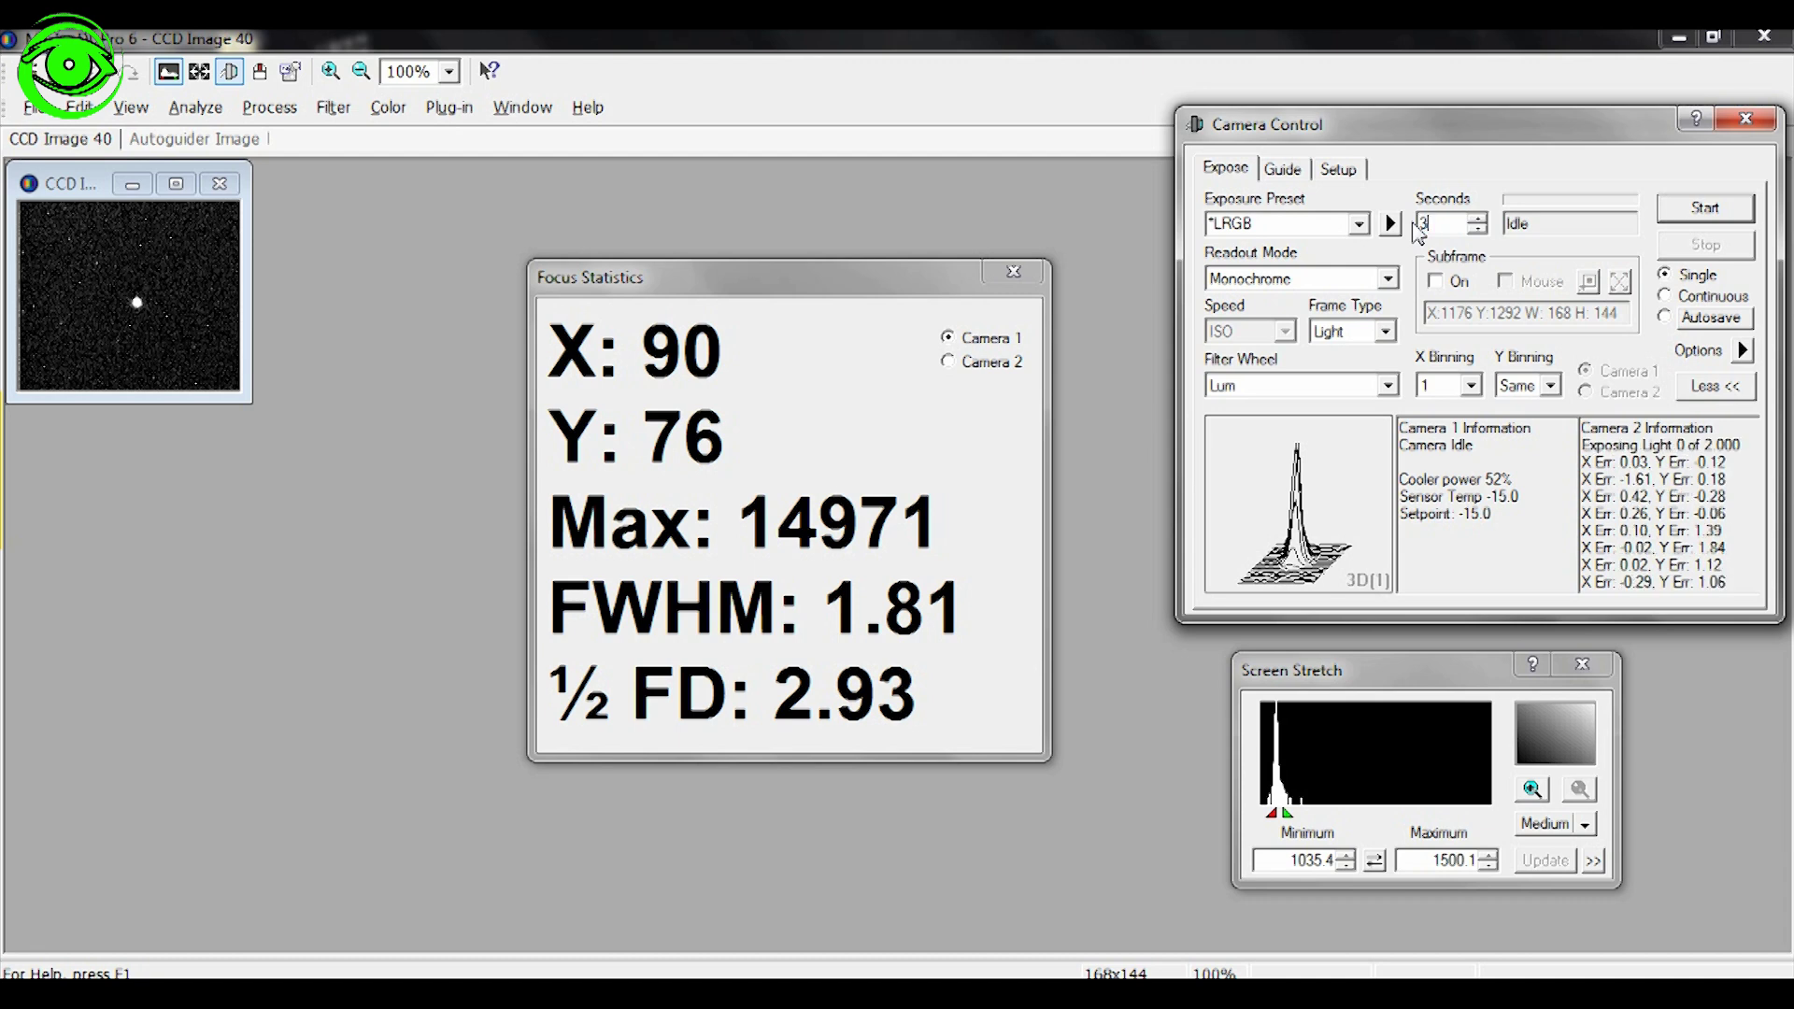
text(0)
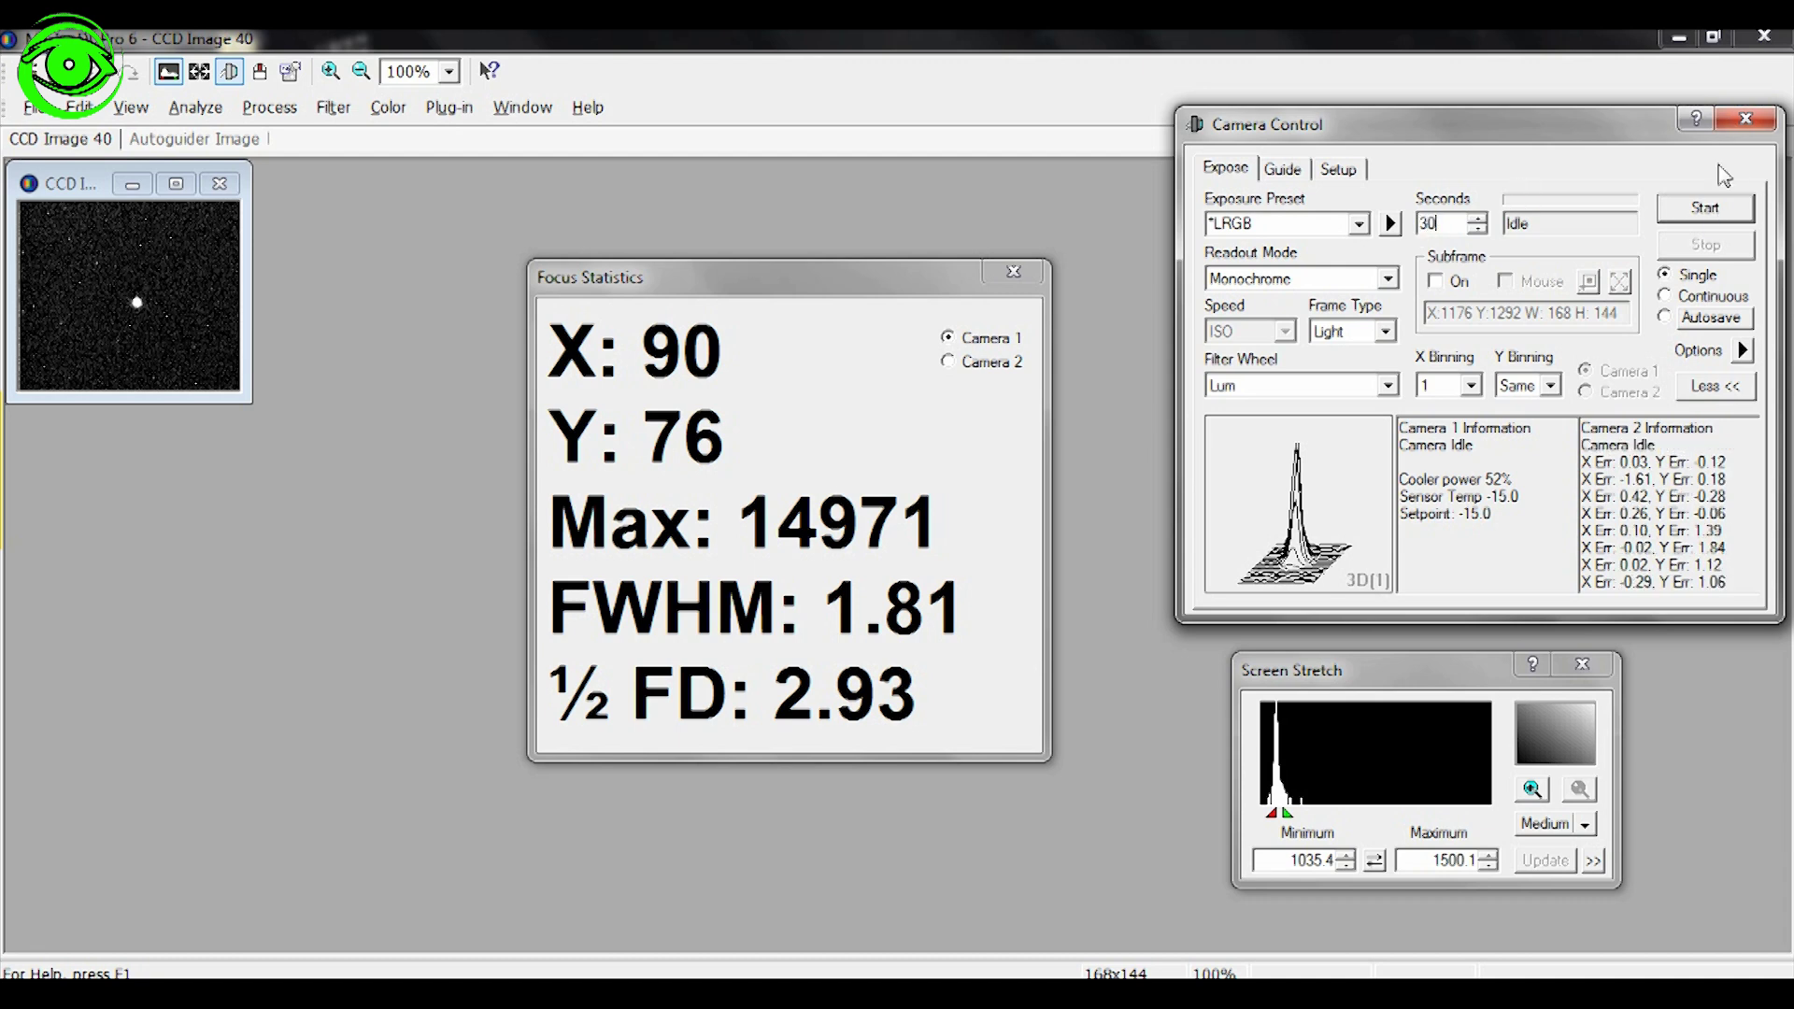
click(1699, 206)
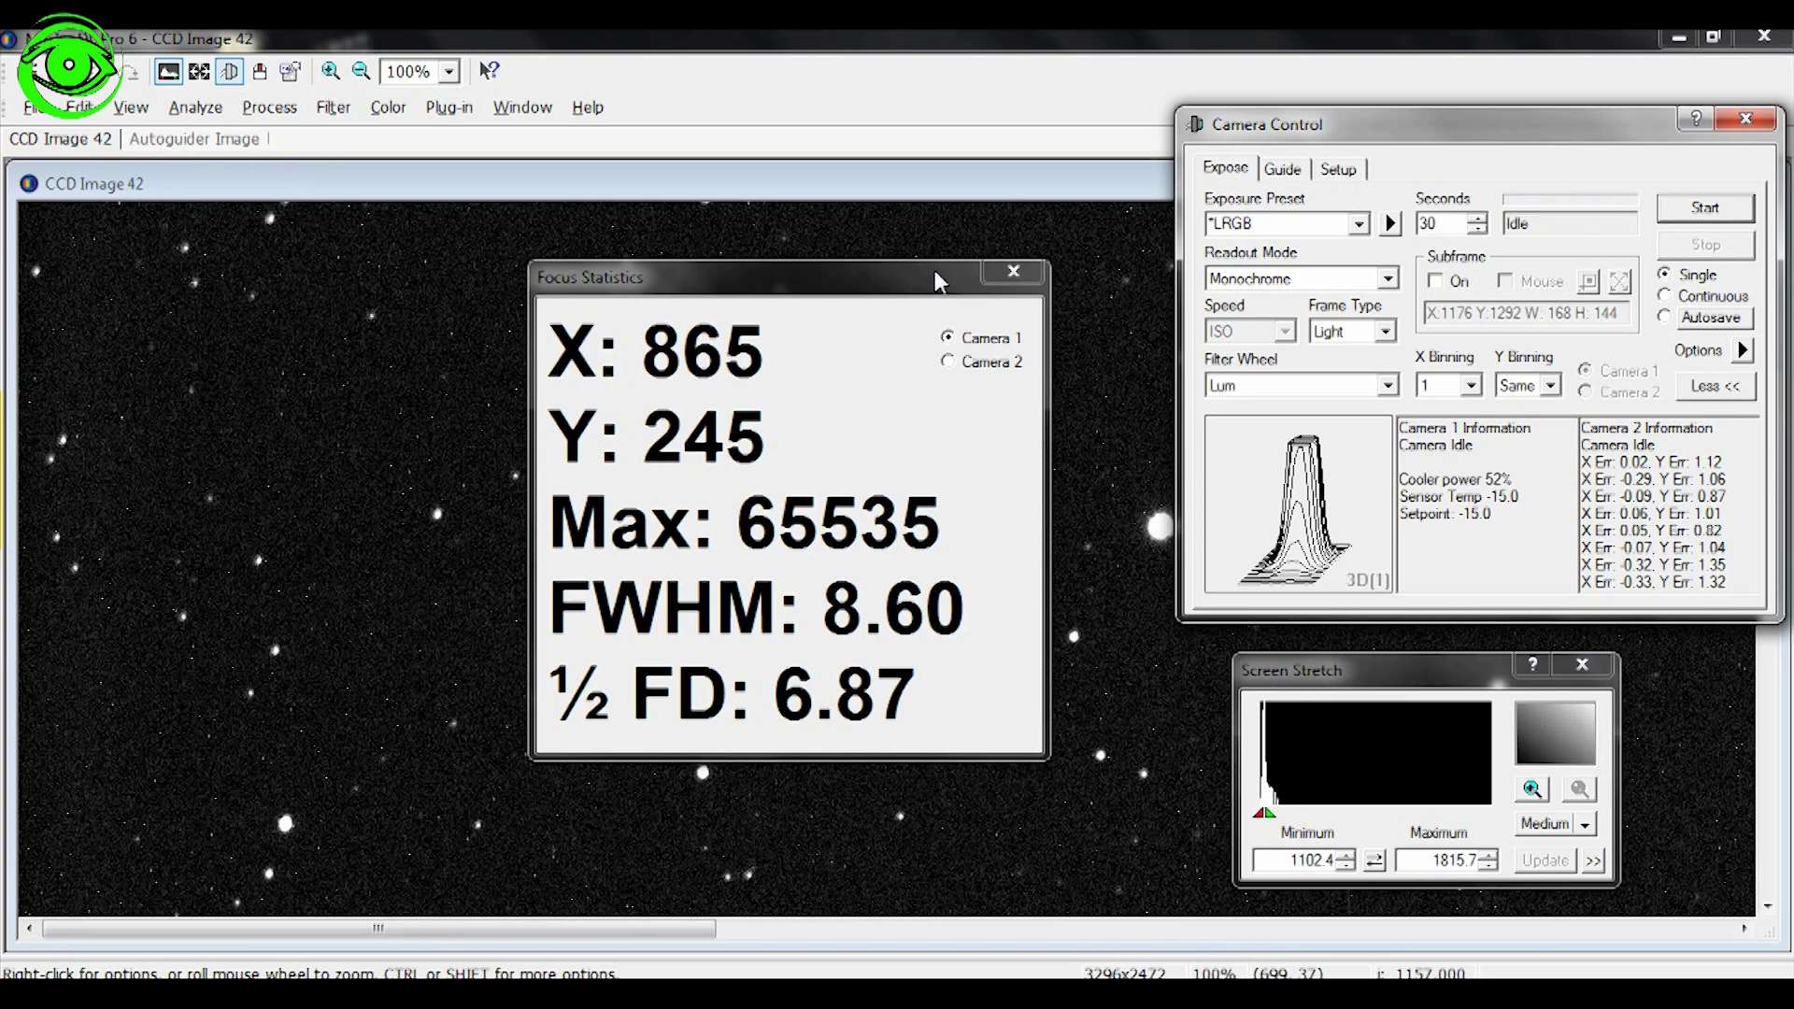
Close Focus Statistics, drag Camera Control to the left, and pan around the full-frame star field
click(1015, 273)
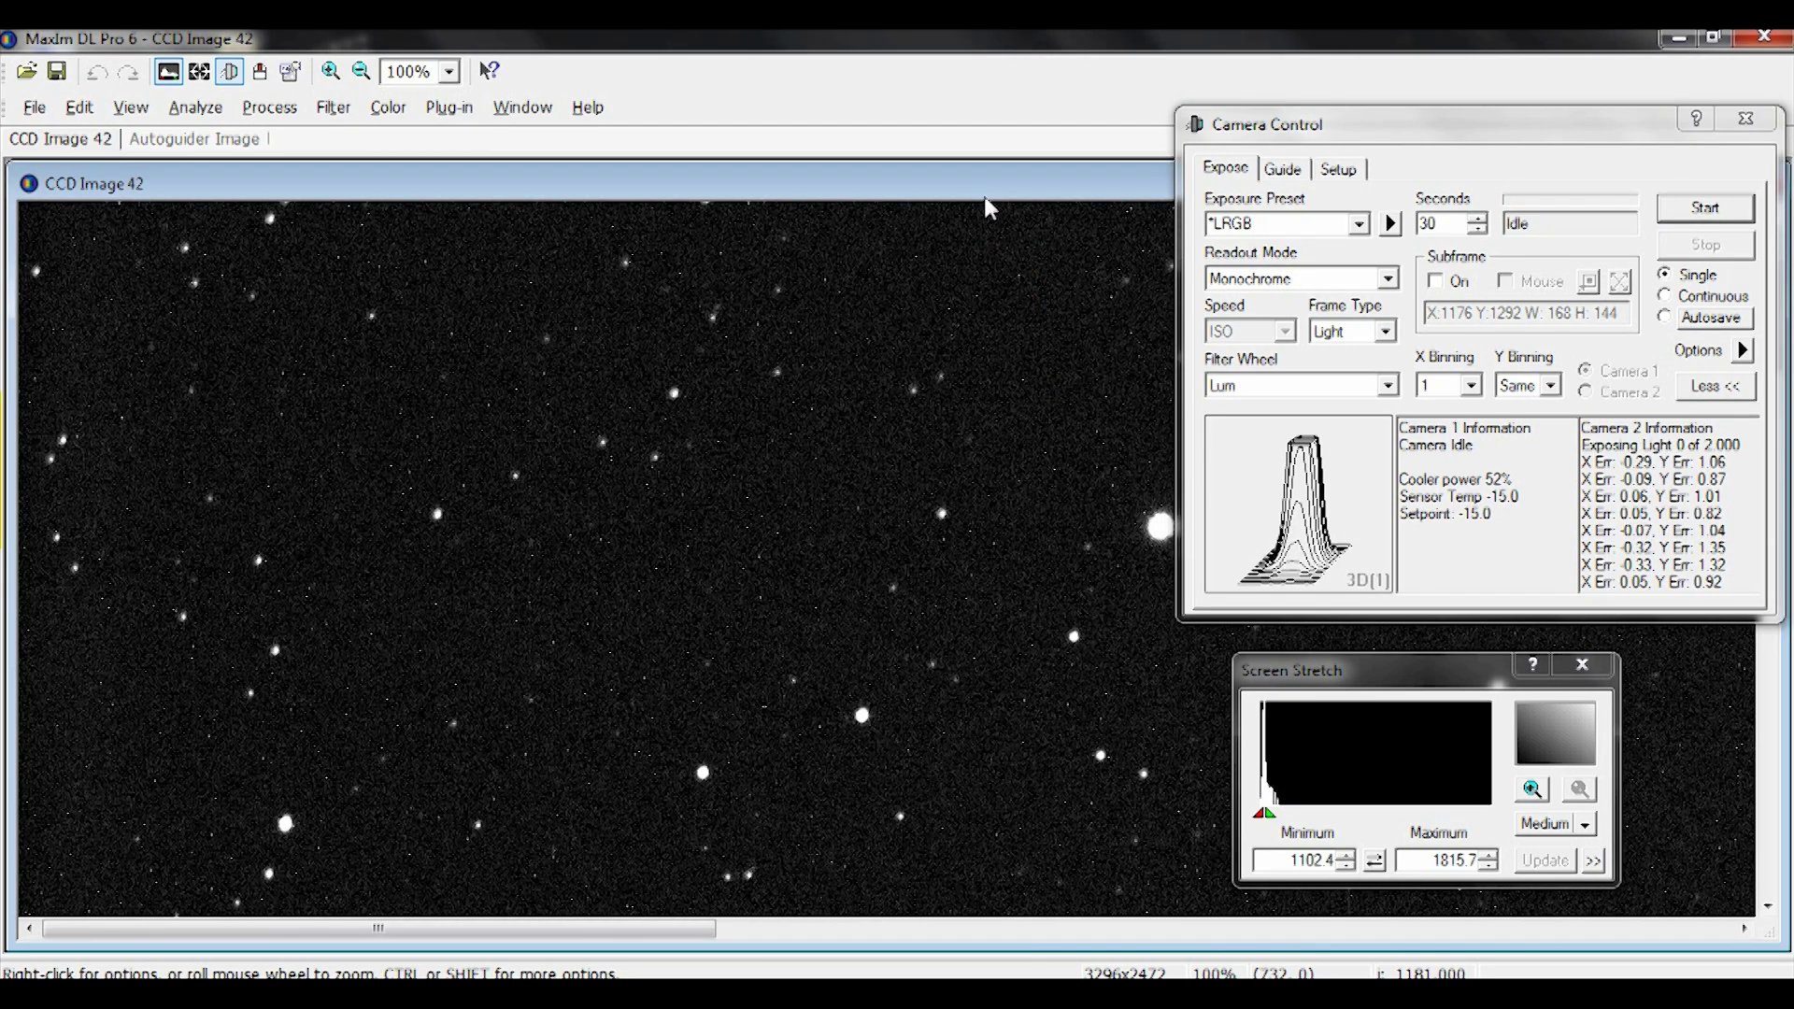
drag(630, 928, 1107, 888)
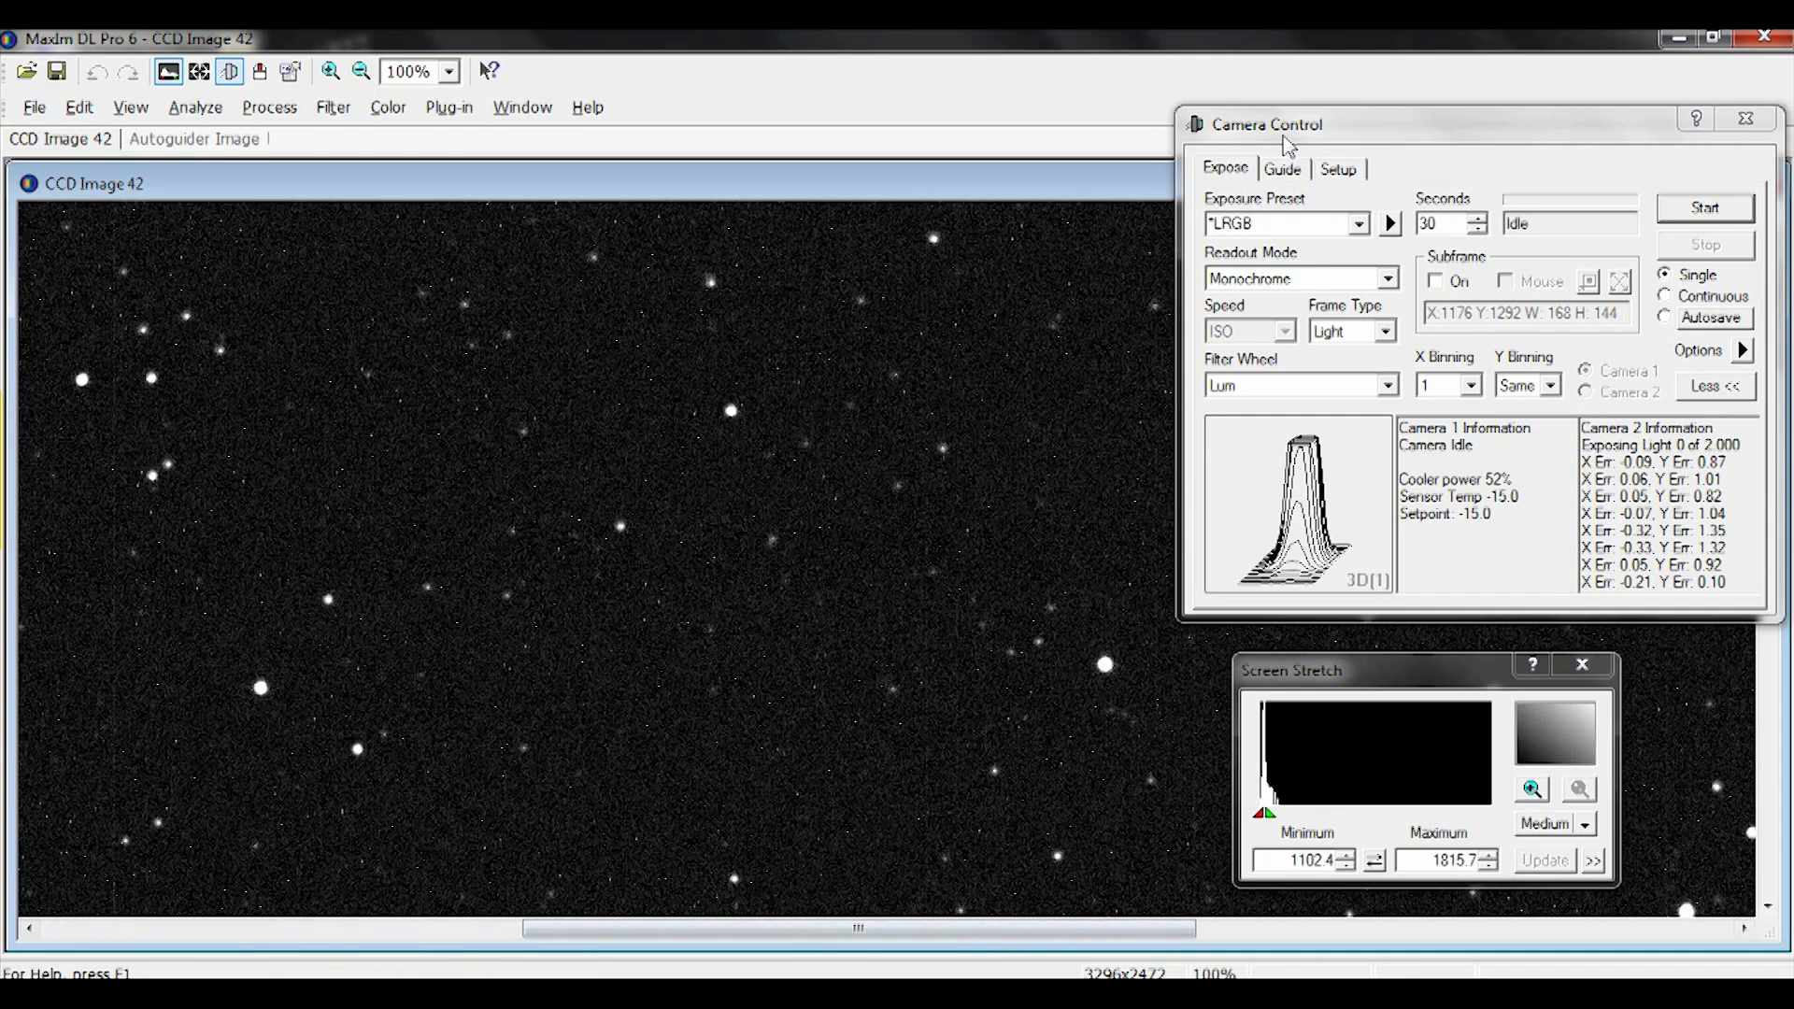
drag(1284, 137, 1044, 154)
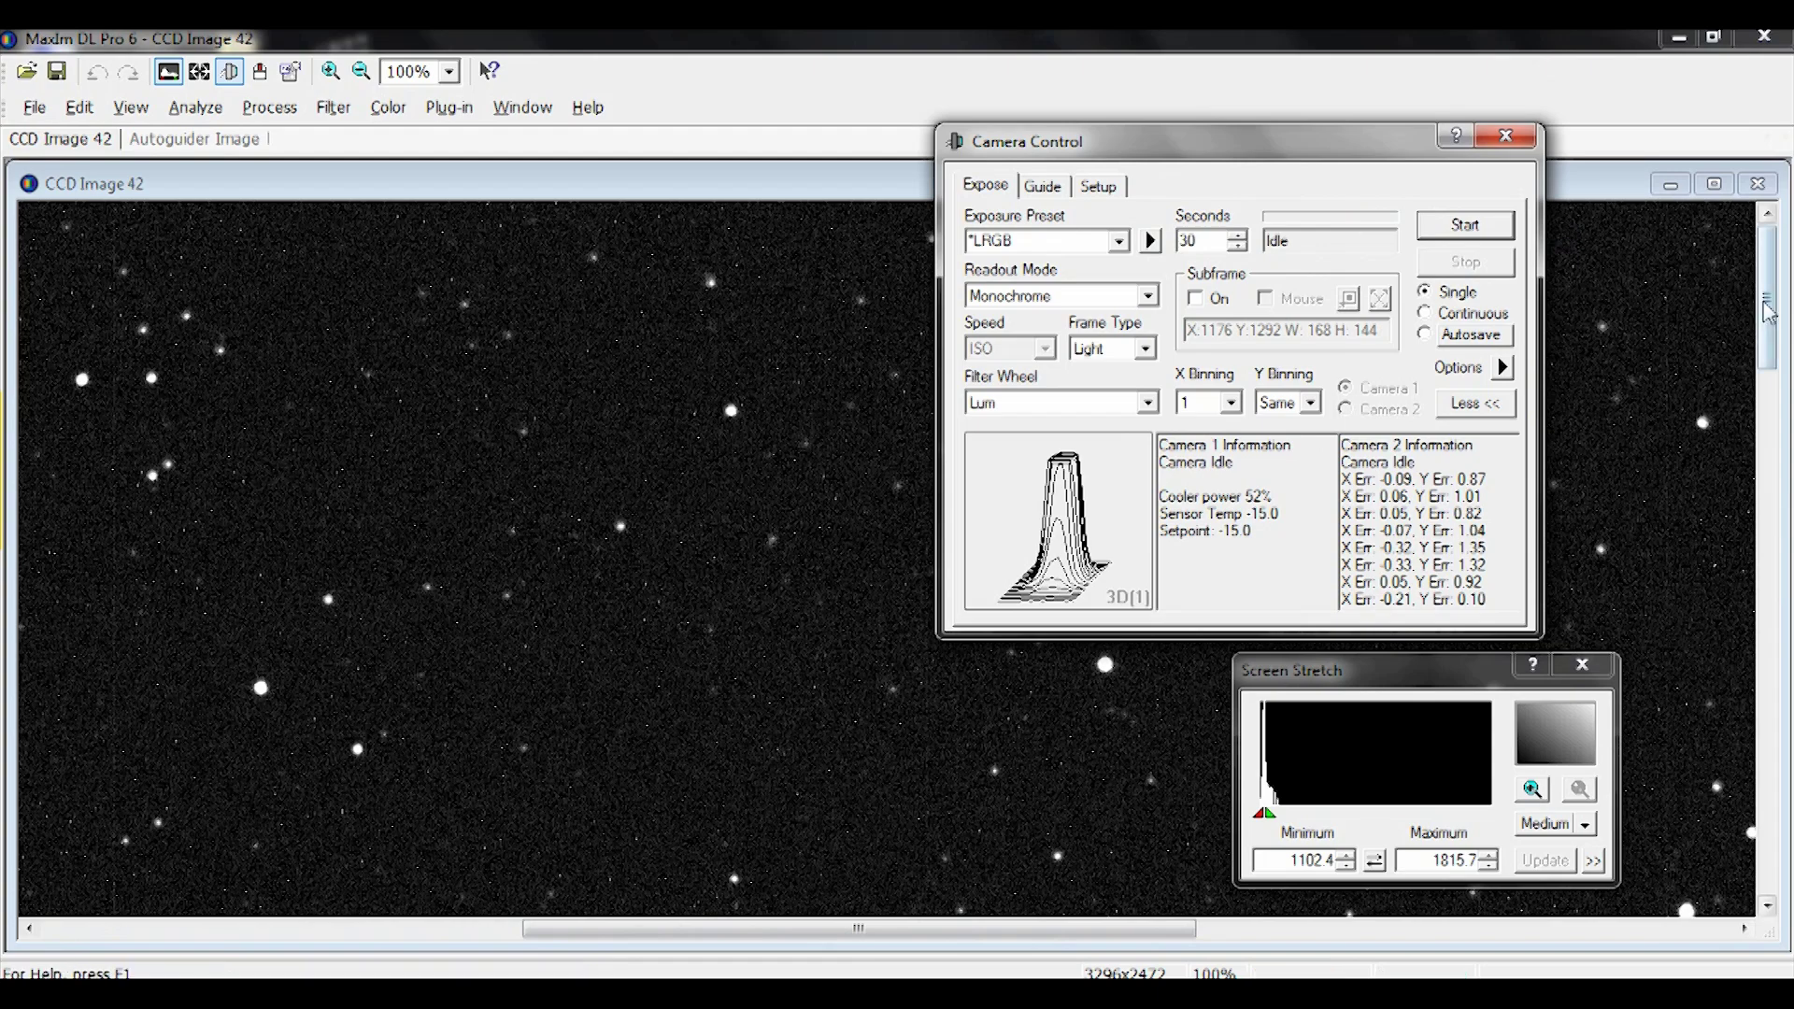
drag(1769, 313, 1773, 554)
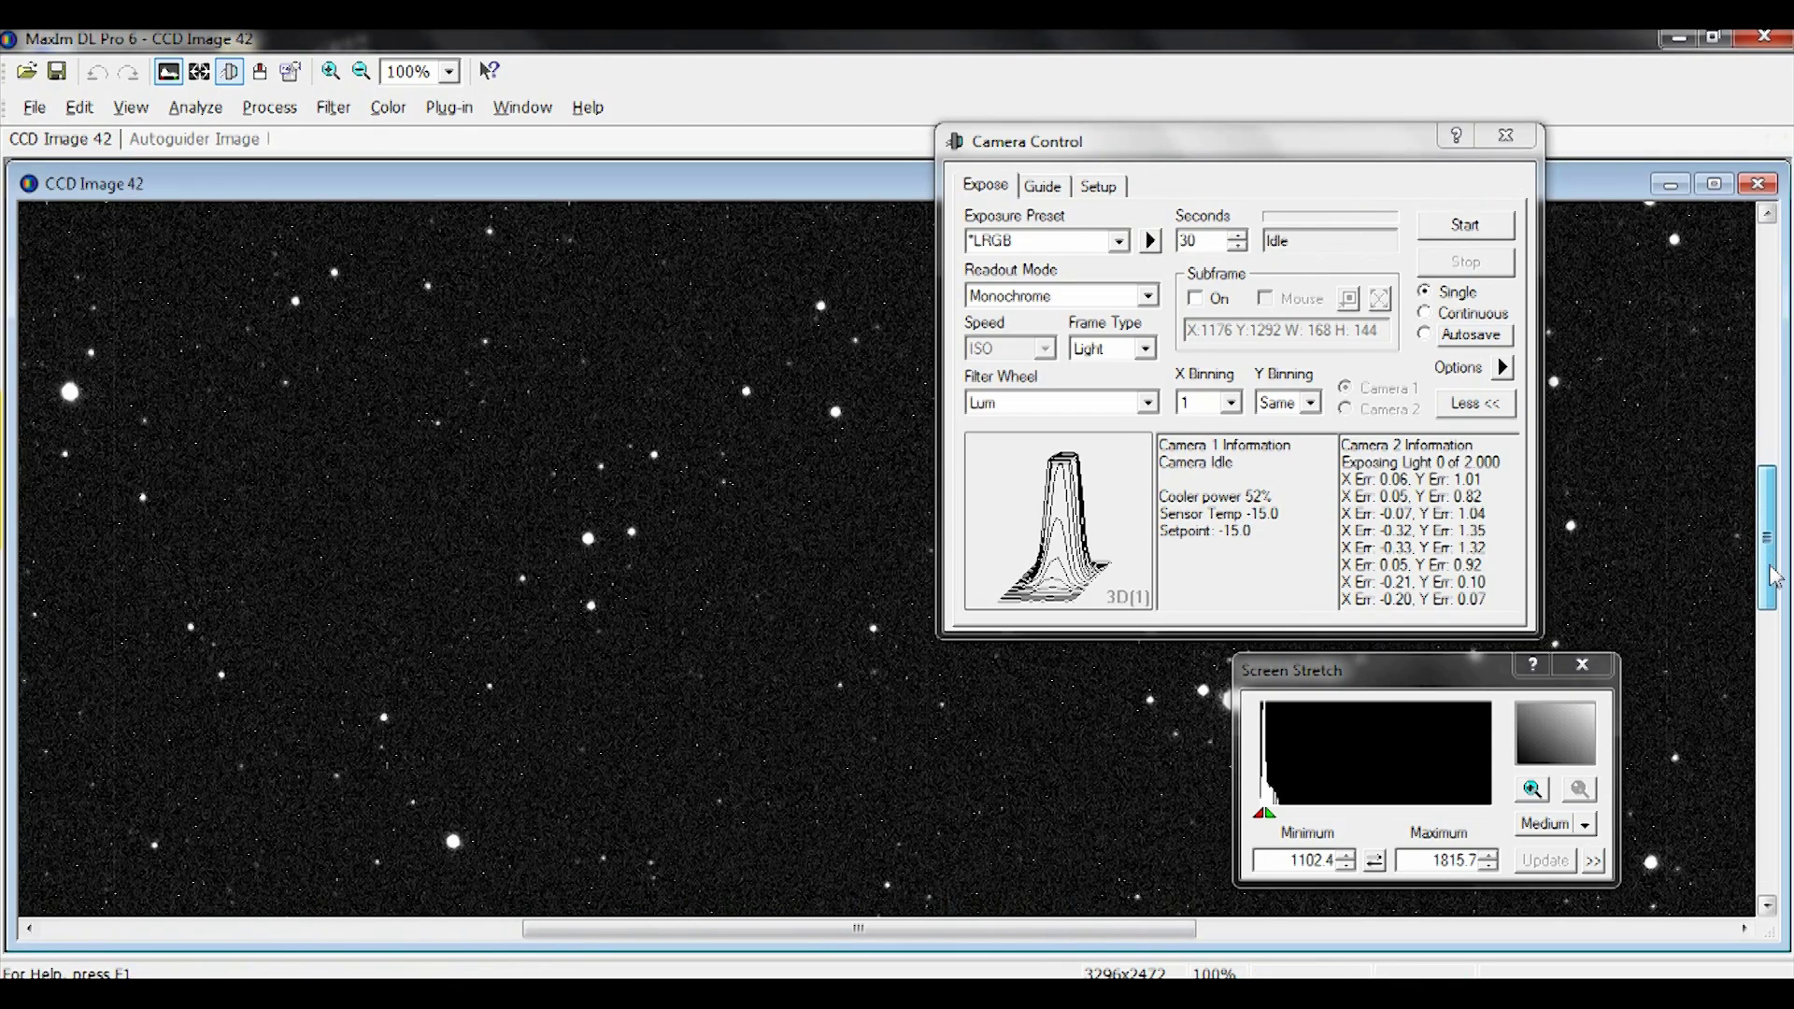
scroll(1775, 577, down, 3)
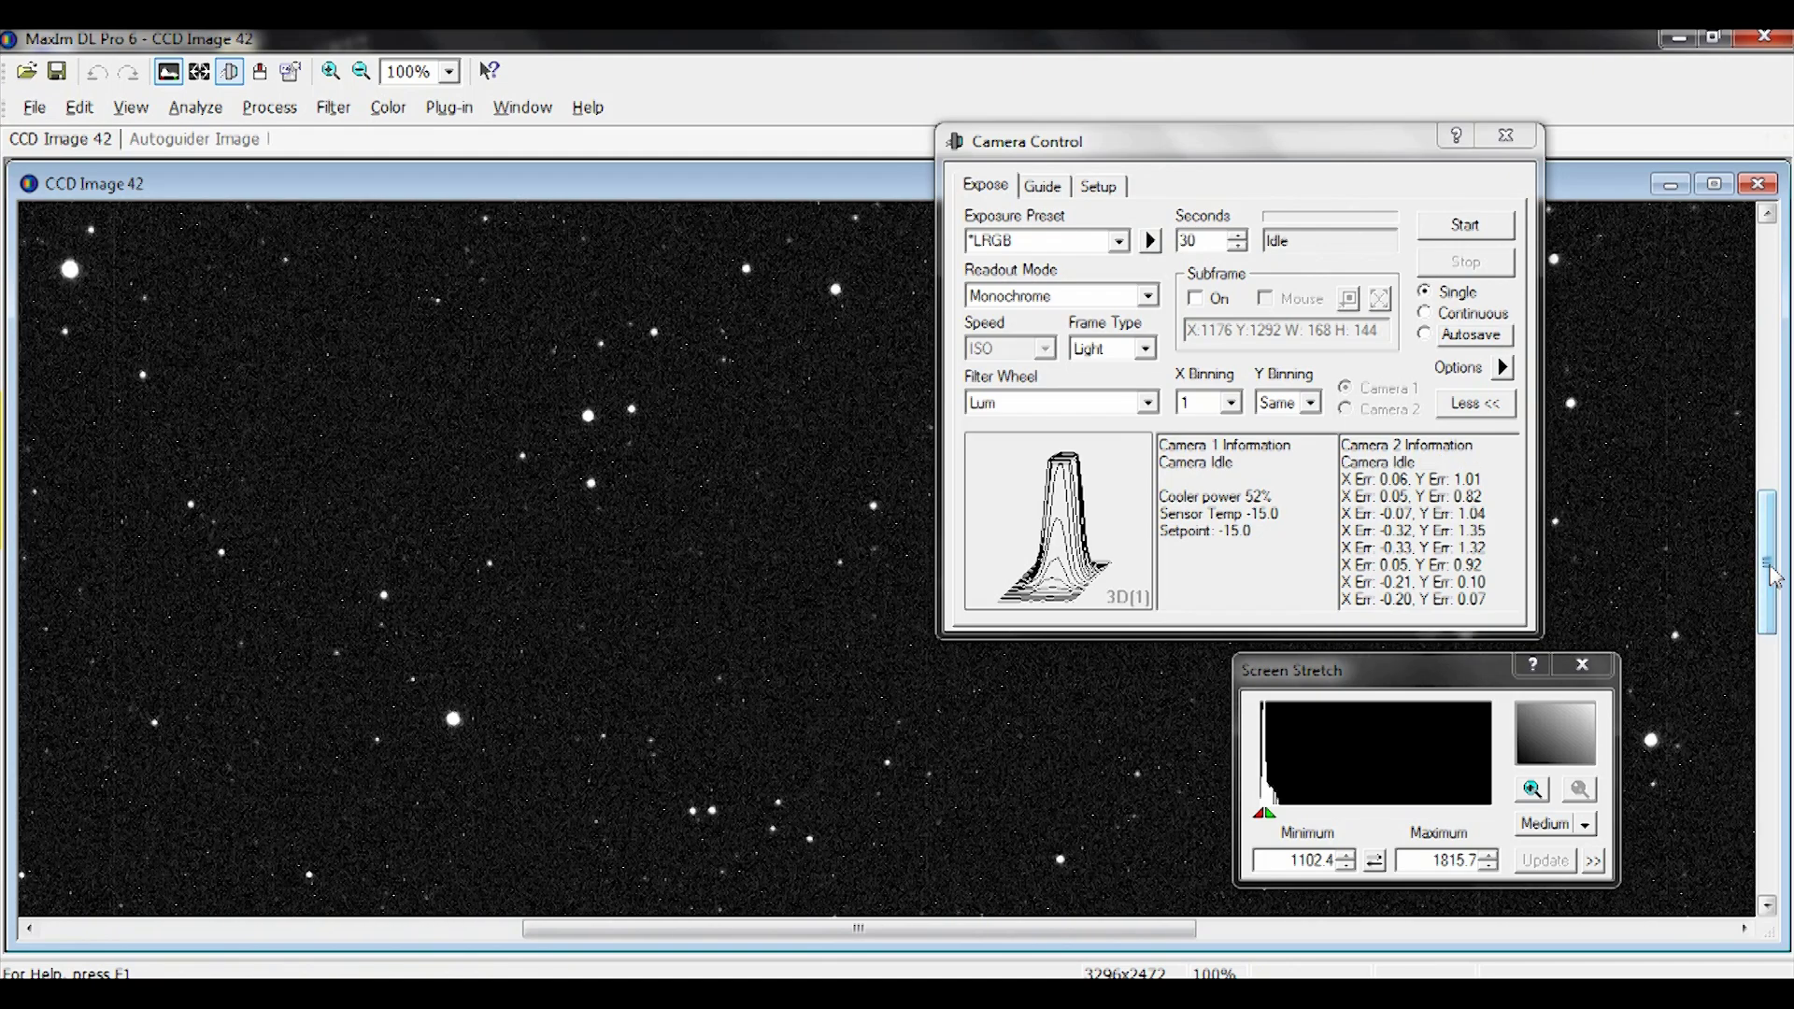